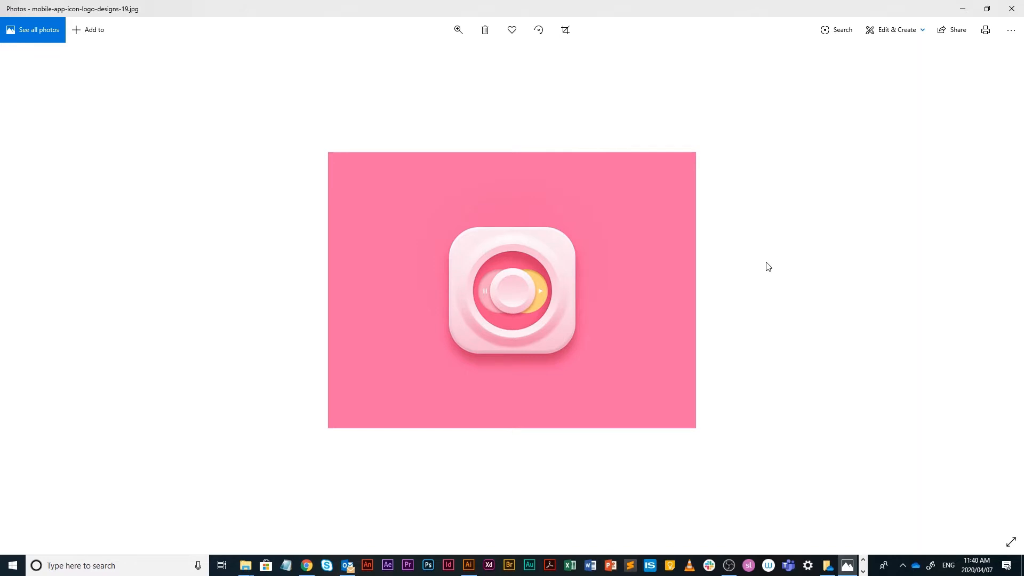
# - Browse the mobile app icon reference images for a design to recreate
pyautogui.press('Right')
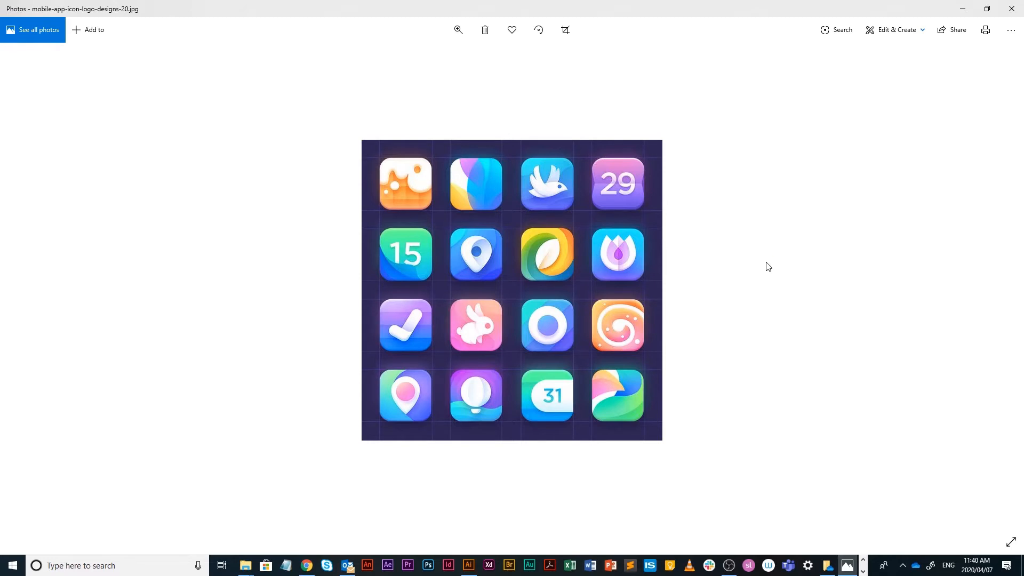
pyautogui.press('Right')
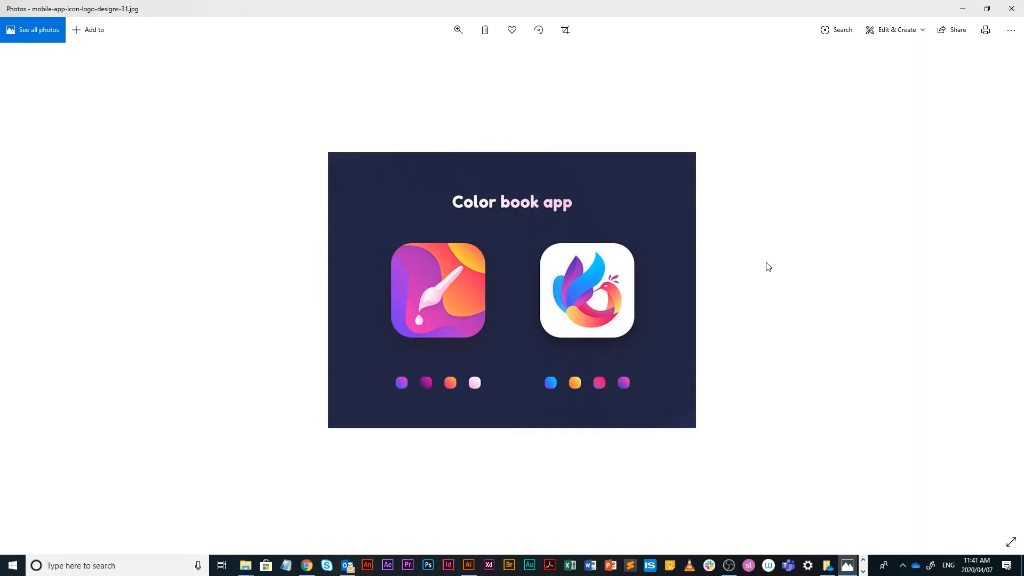
pyautogui.press('Right')
pyautogui.press('Right')
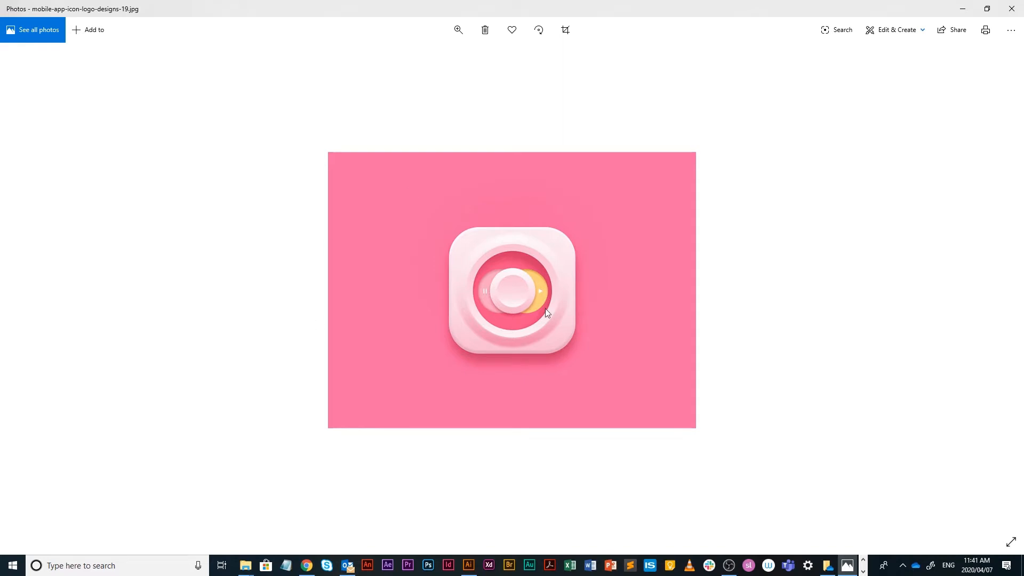
# - Switch to Illustrator and create a new 1920 x 1080 px Web-Large document
pyautogui.hotkey('alt', 'Tab')
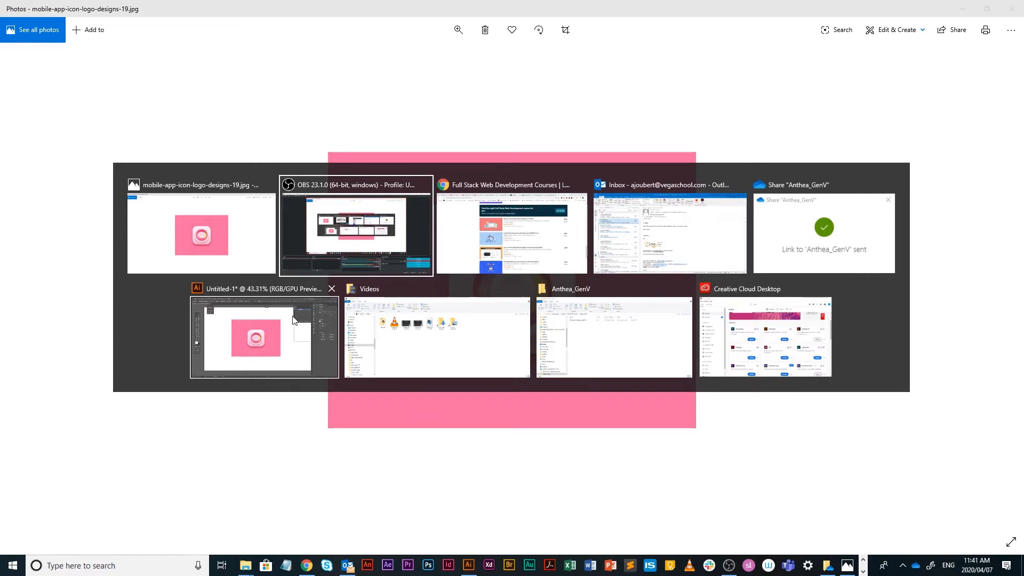
pyautogui.click(265, 320)
pyautogui.press('Delete')
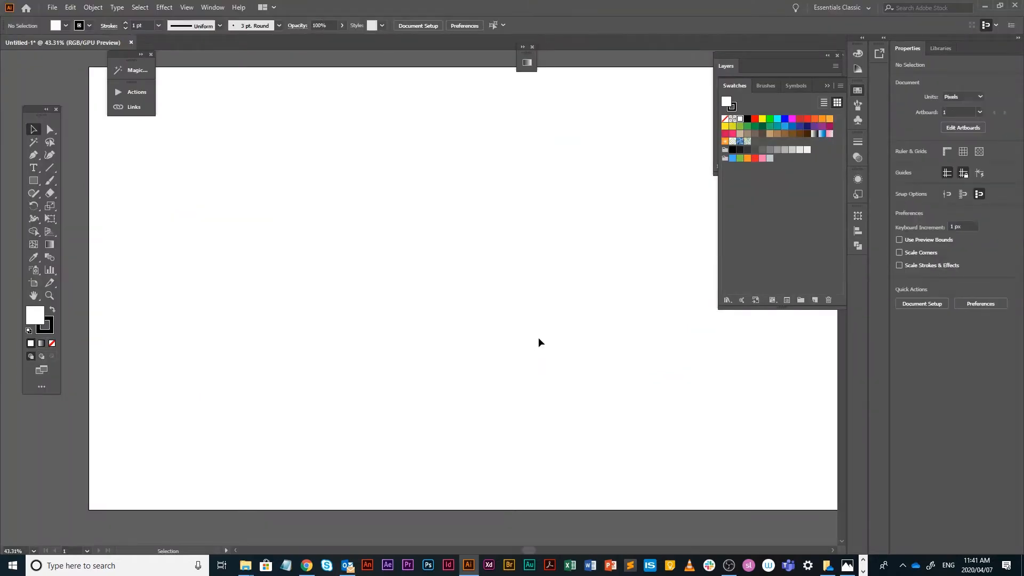
pyautogui.press('a')
pyautogui.hotkey('ctrl', 'n')
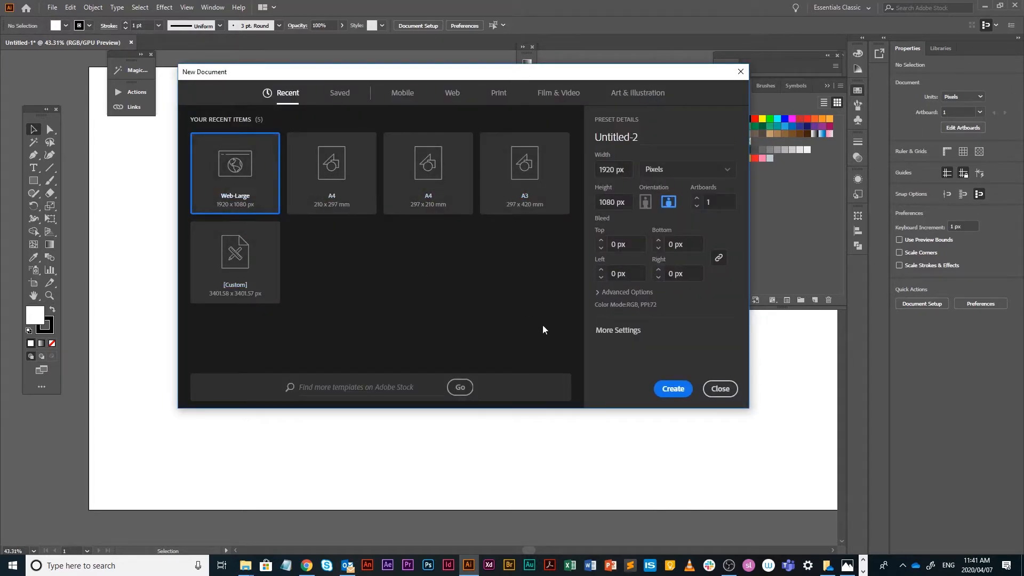
pyautogui.click(684, 395)
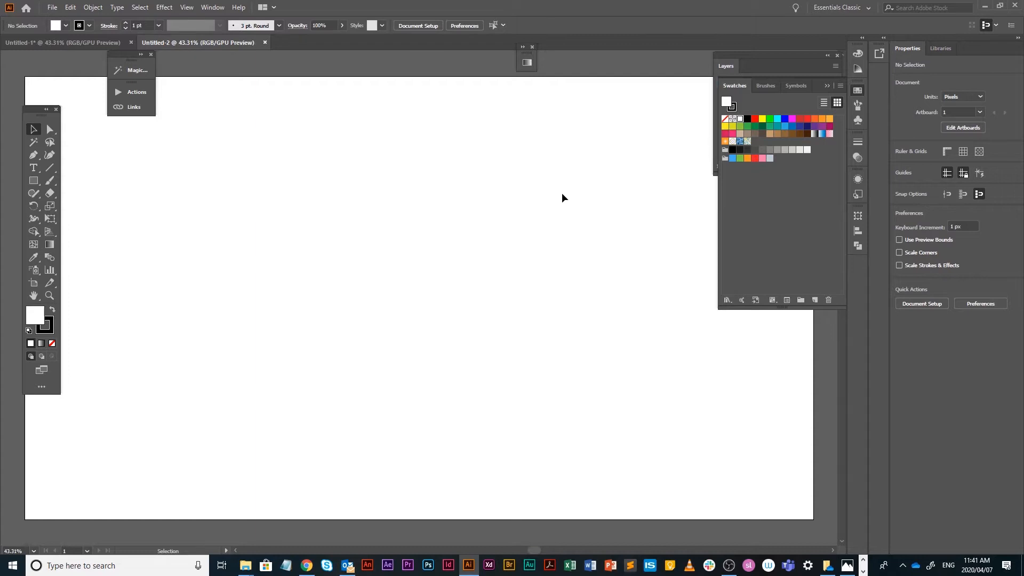
# - Place the linked image mobile-app-icon-logo-designs-19 near the middle of the artboard, about 927 x 696 px in size
pyautogui.click(53, 8)
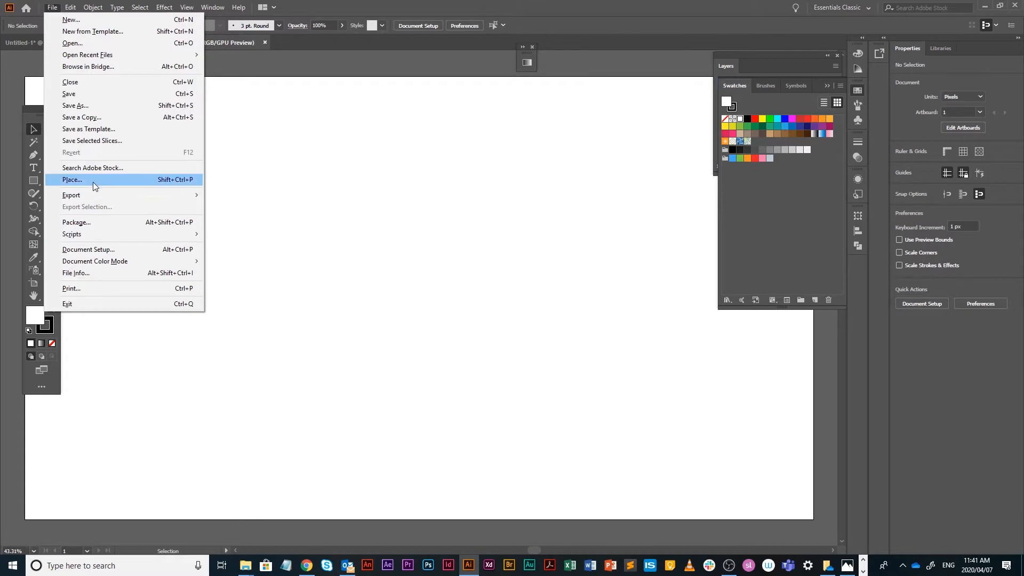
pyautogui.click(51, 7)
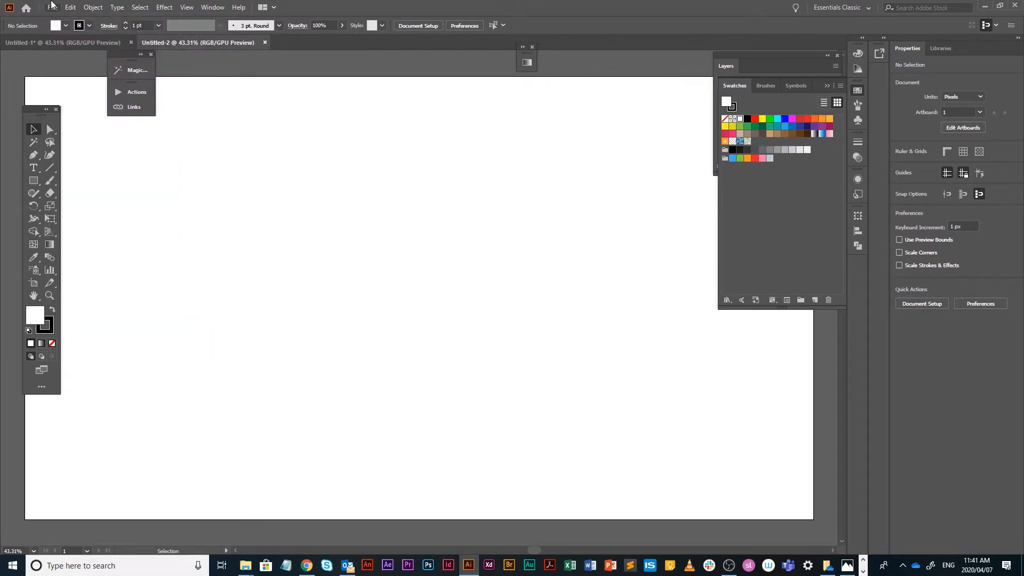
pyautogui.hotkey('ctrl', 'shift', 'p')
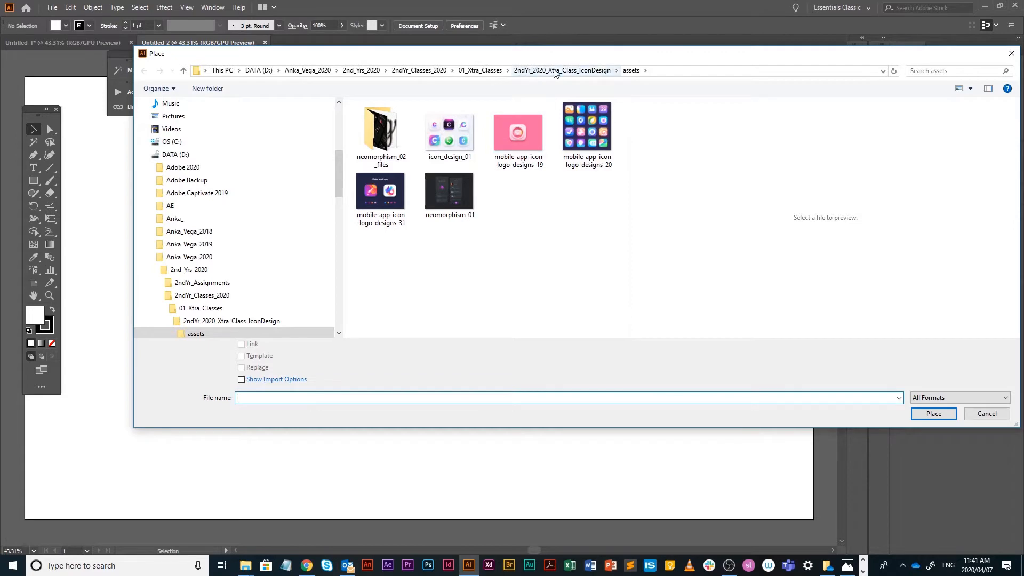
pyautogui.click(535, 141)
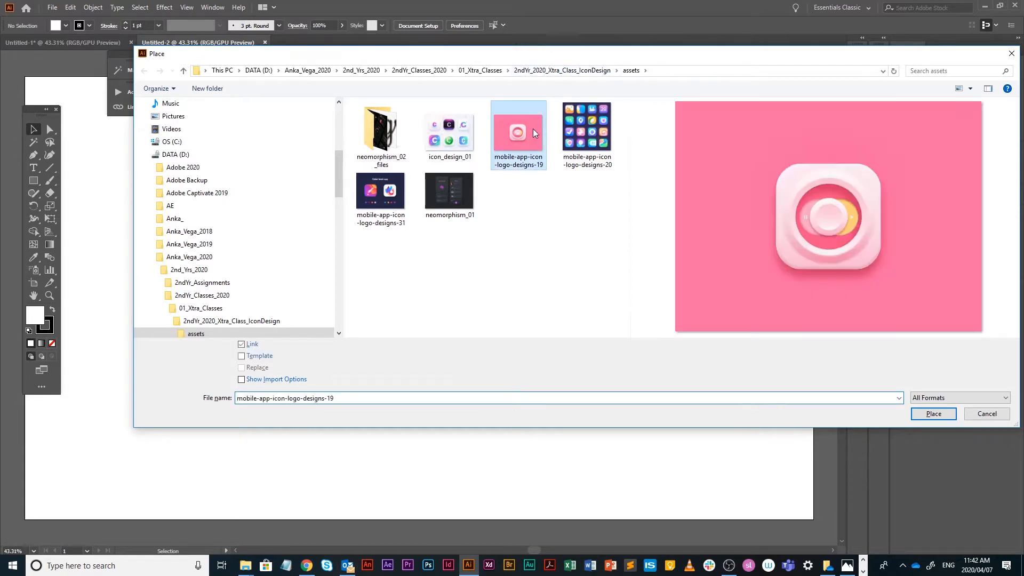
pyautogui.click(933, 414)
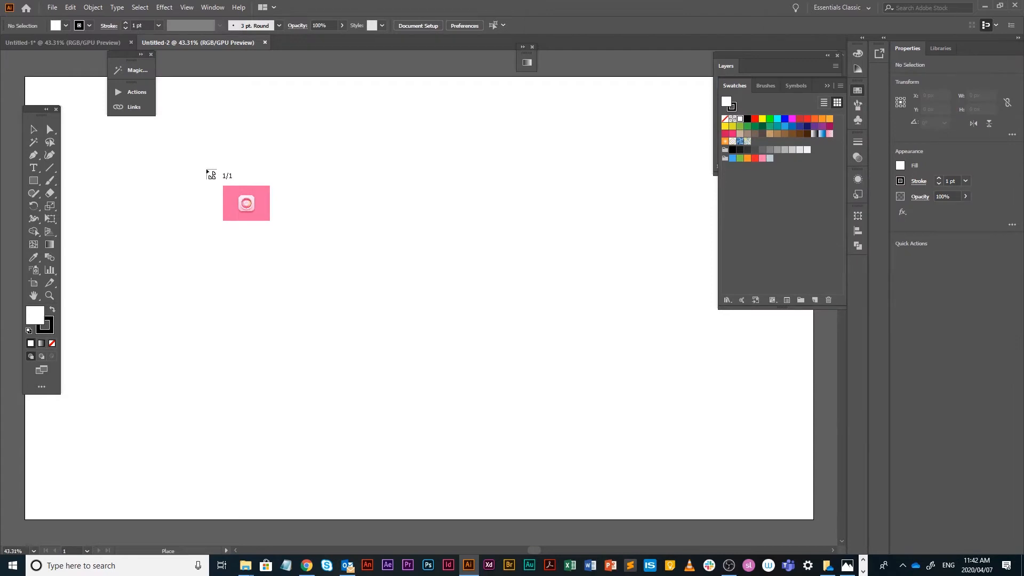
pyautogui.moveTo(207, 171); pyautogui.dragTo(722, 457)
pyautogui.moveTo(506, 312); pyautogui.dragTo(506, 312)
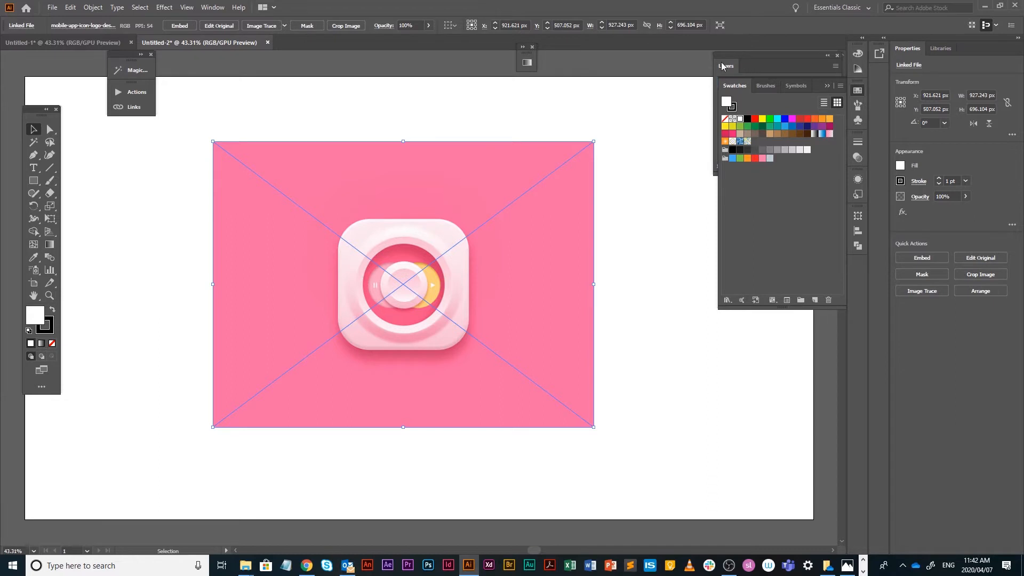
pyautogui.click(780, 67)
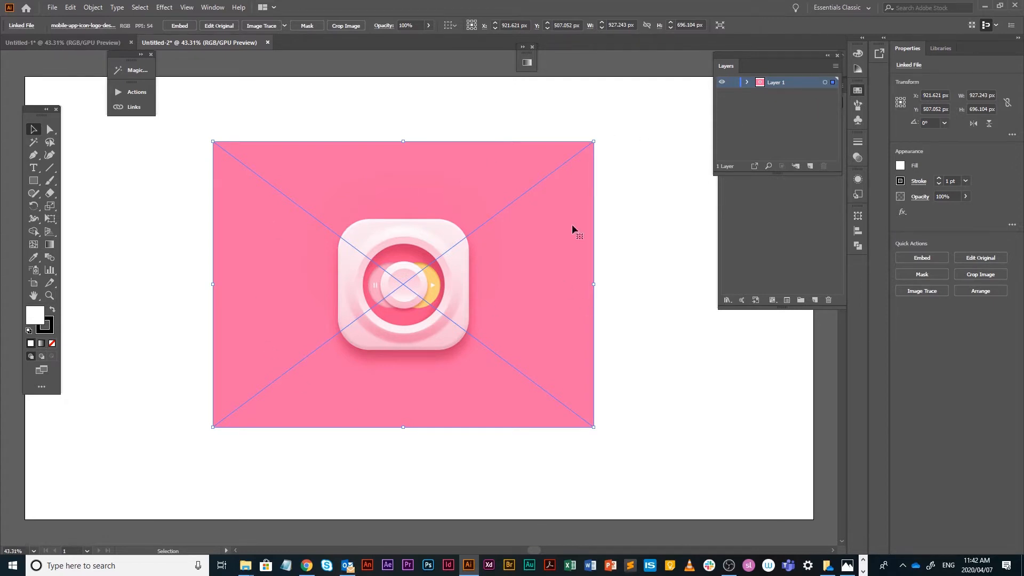
pyautogui.click(800, 224)
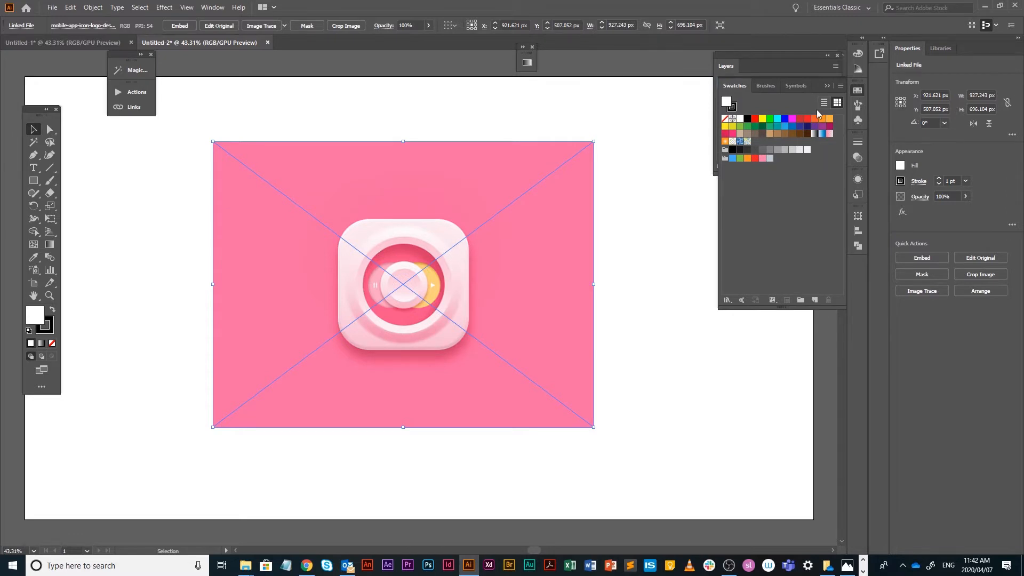
# - Draw an 81 px square without stroke to the right of the image and fill it with the image's sampled pink background colour, FF6AA2
pyautogui.click(40, 180)
pyautogui.moveTo(631, 176); pyautogui.dragTo(665, 211)
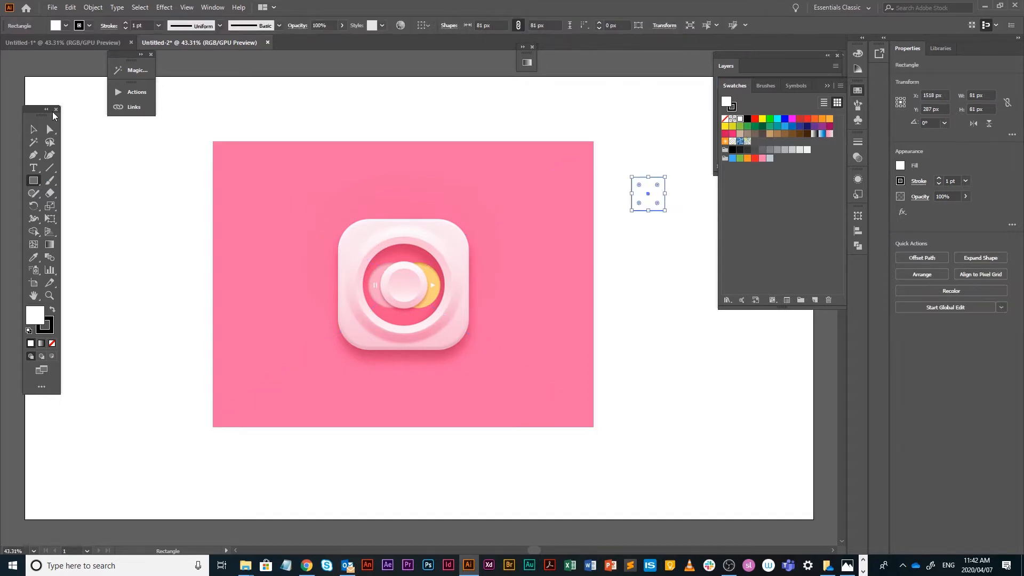
pyautogui.click(51, 343)
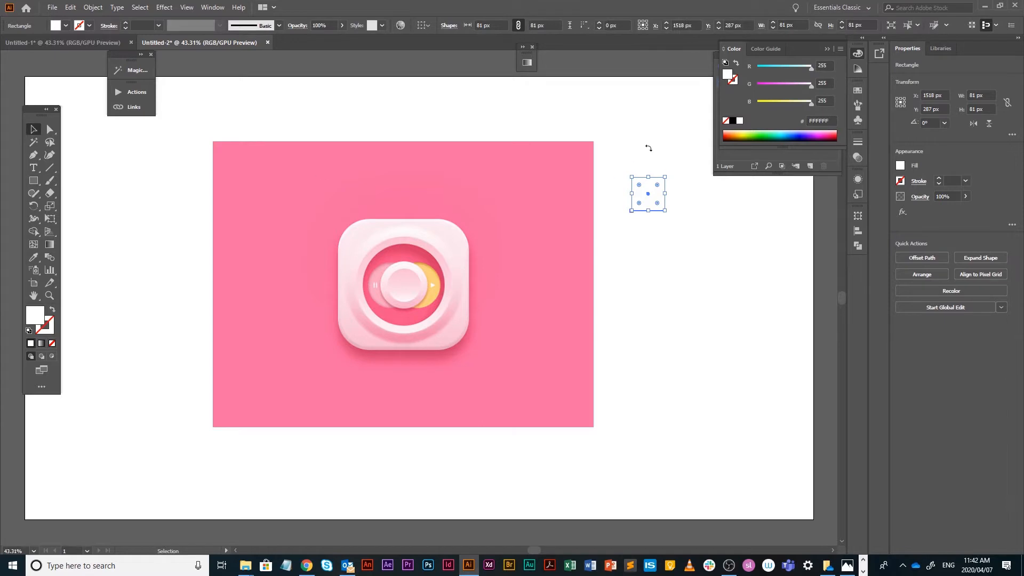
pyautogui.press('i')
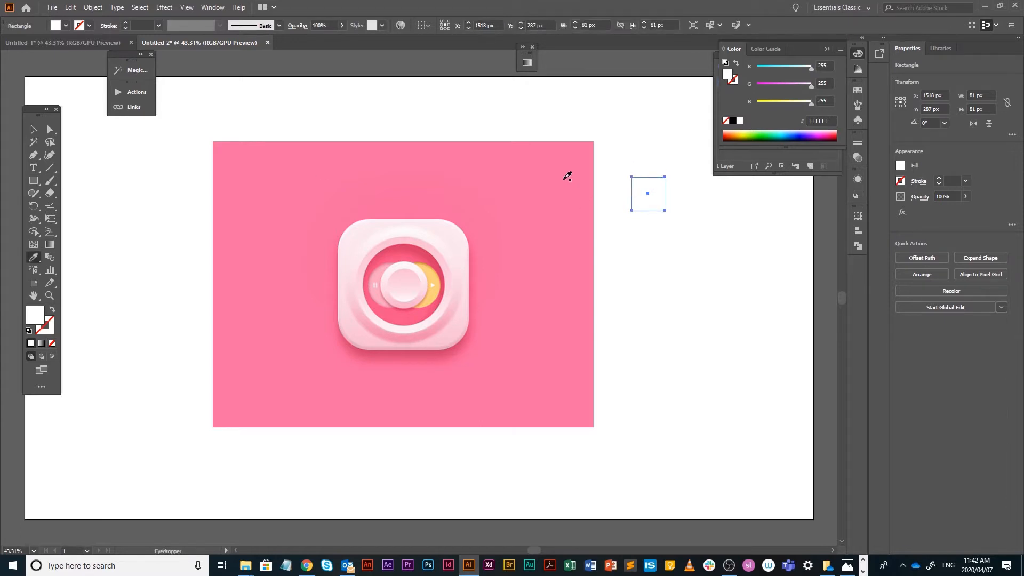
pyautogui.click(567, 175)
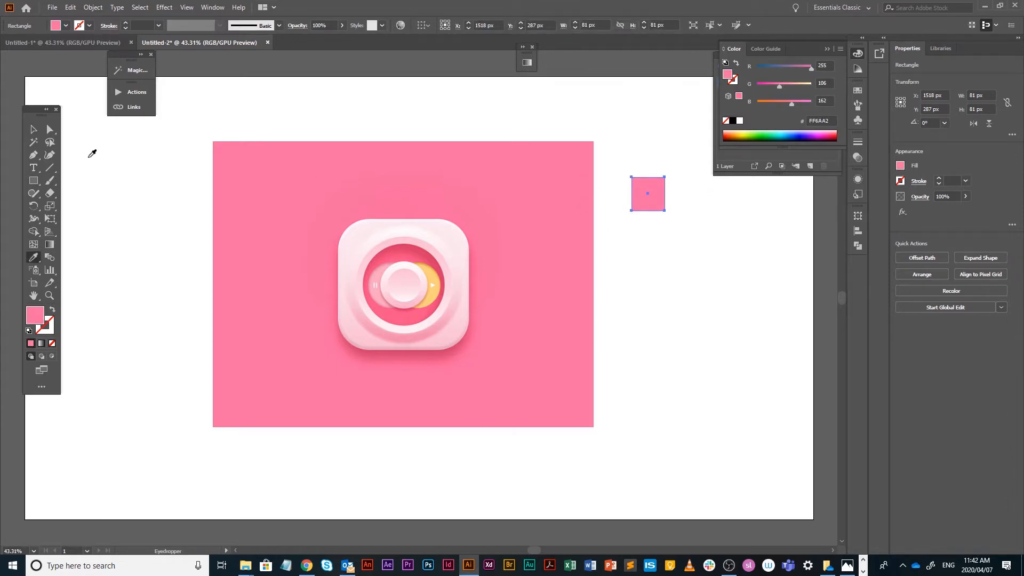
# - Duplicate the pink square downward into an evenly spaced column of six squares
pyautogui.click(33, 129)
pyautogui.moveTo(646, 196); pyautogui.dragTo(653, 314)
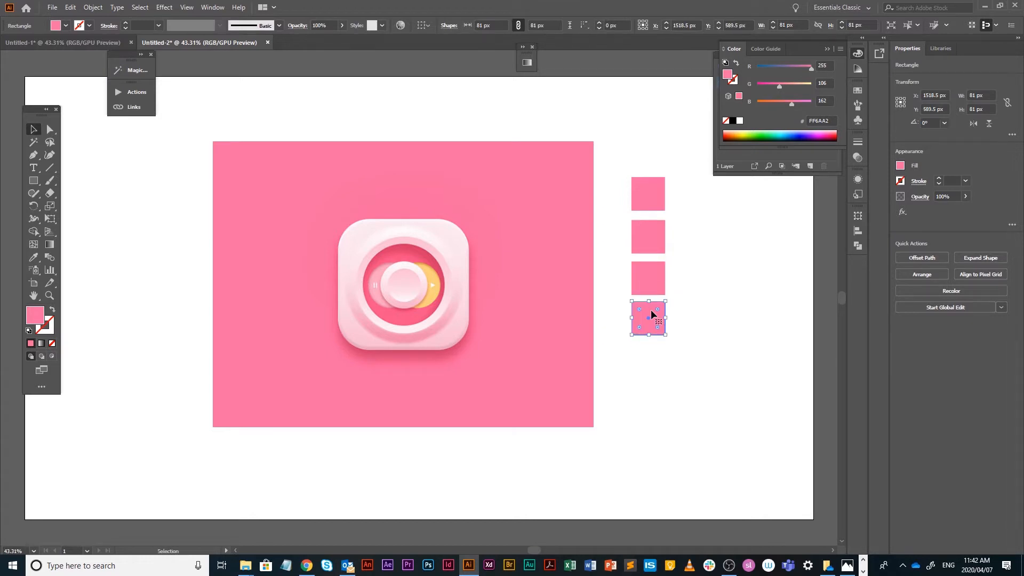
pyautogui.click(651, 353)
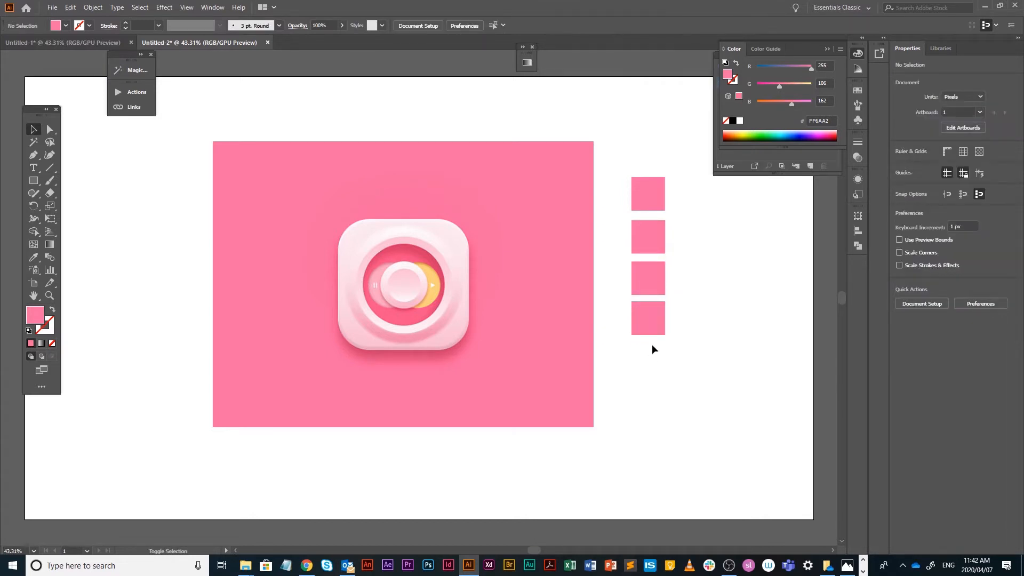
pyautogui.moveTo(657, 321); pyautogui.dragTo(657, 361)
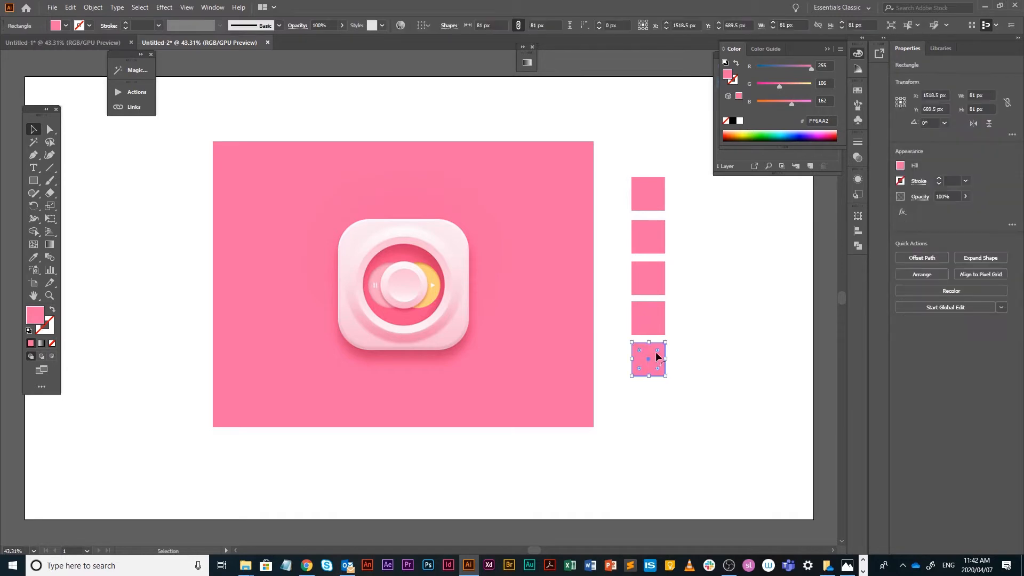
pyautogui.click(700, 339)
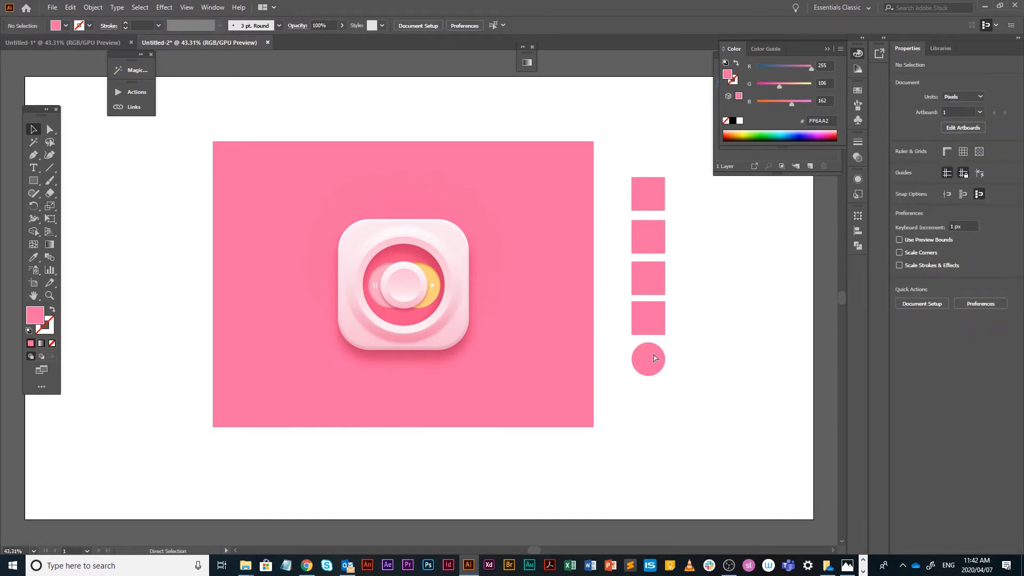
pyautogui.click(656, 360)
pyautogui.moveTo(656, 360); pyautogui.dragTo(657, 402)
# - Fill the second square with the icon body's pale pink (FBE9EF) and the third with the upper ring's light pink (F9C1D4), sampled by Eyedropper
pyautogui.click(651, 245)
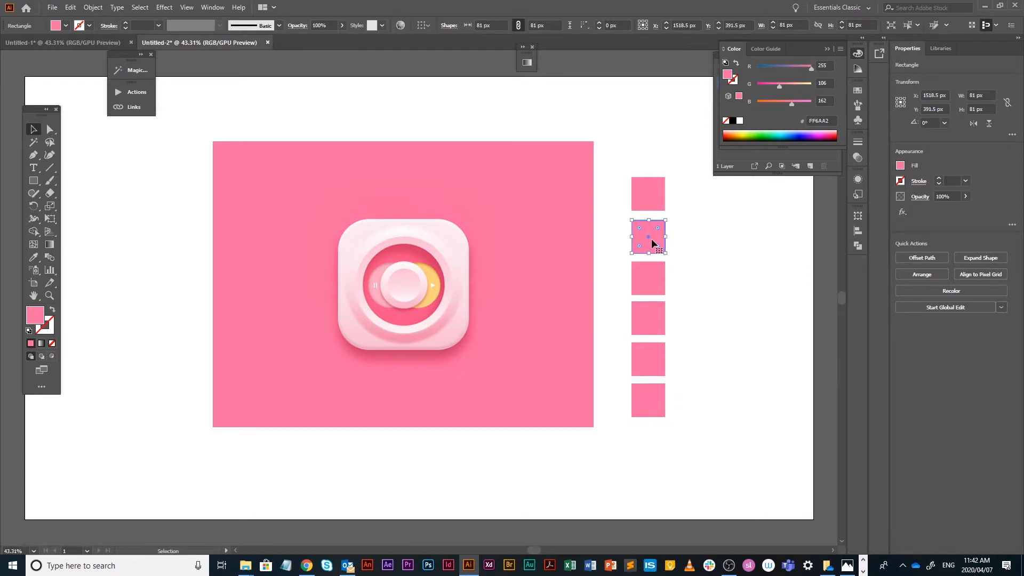
pyautogui.press('i')
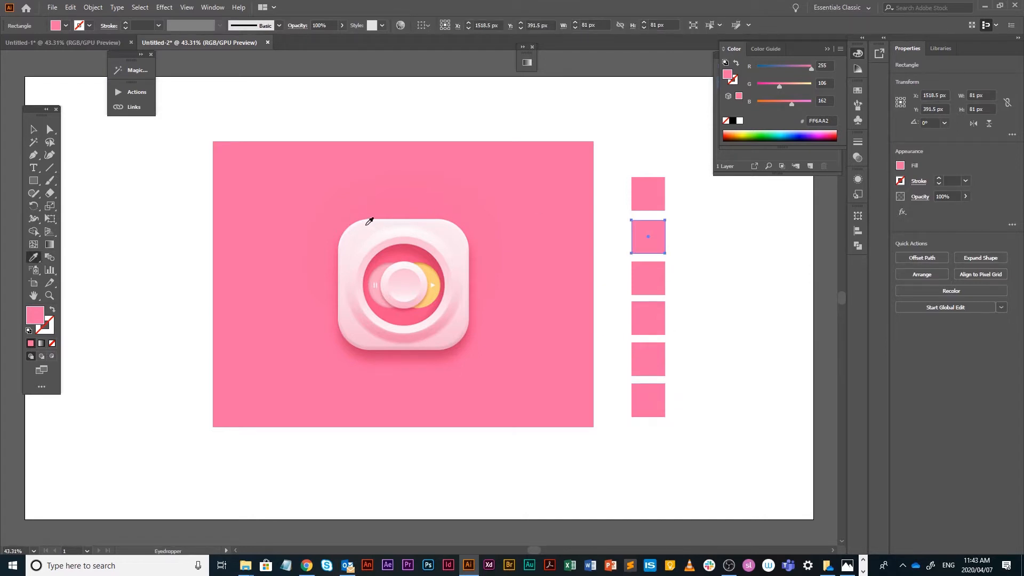
pyautogui.click(365, 227)
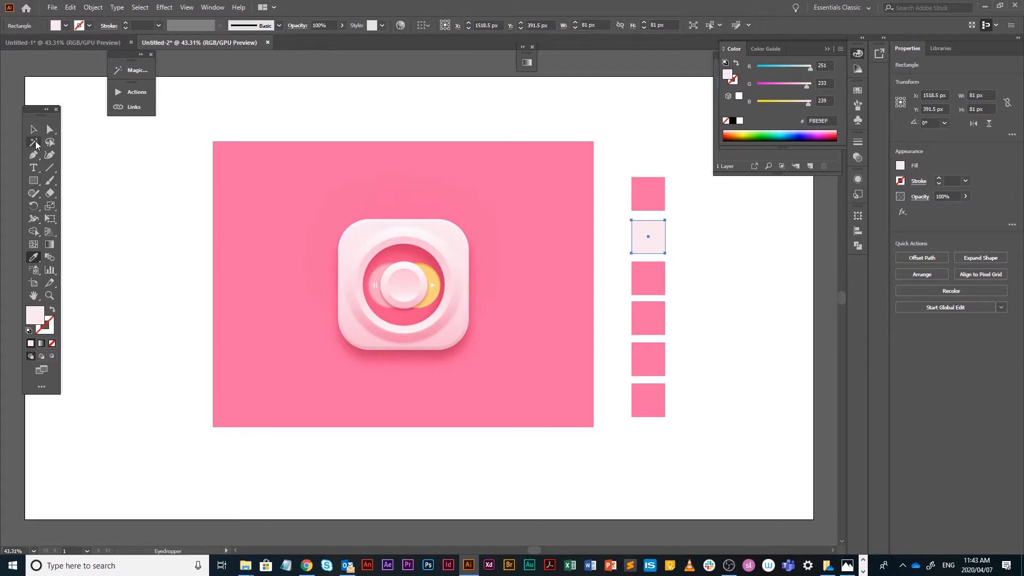
pyautogui.press('v')
pyautogui.click(651, 279)
pyautogui.press('i')
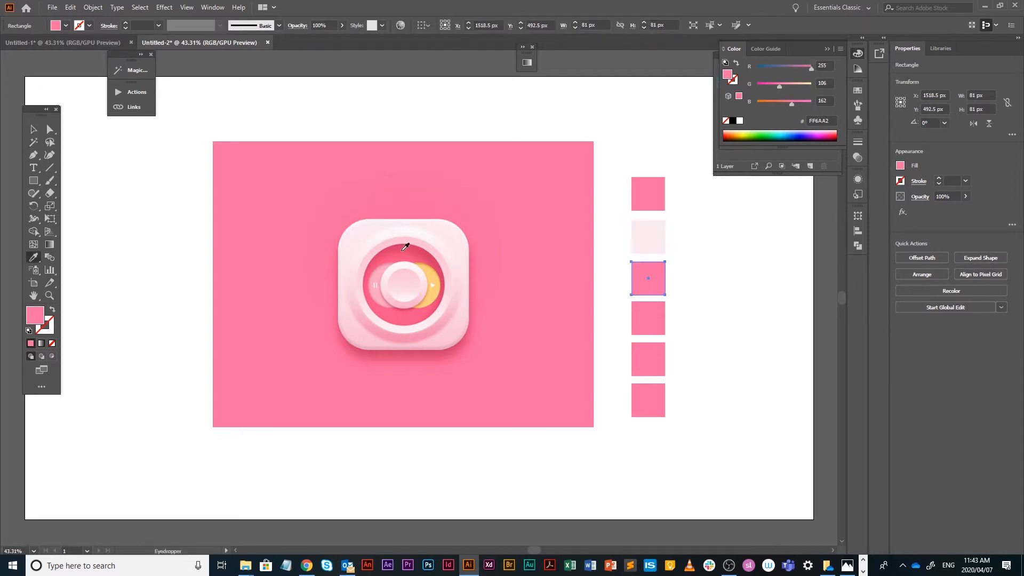
pyautogui.click(407, 240)
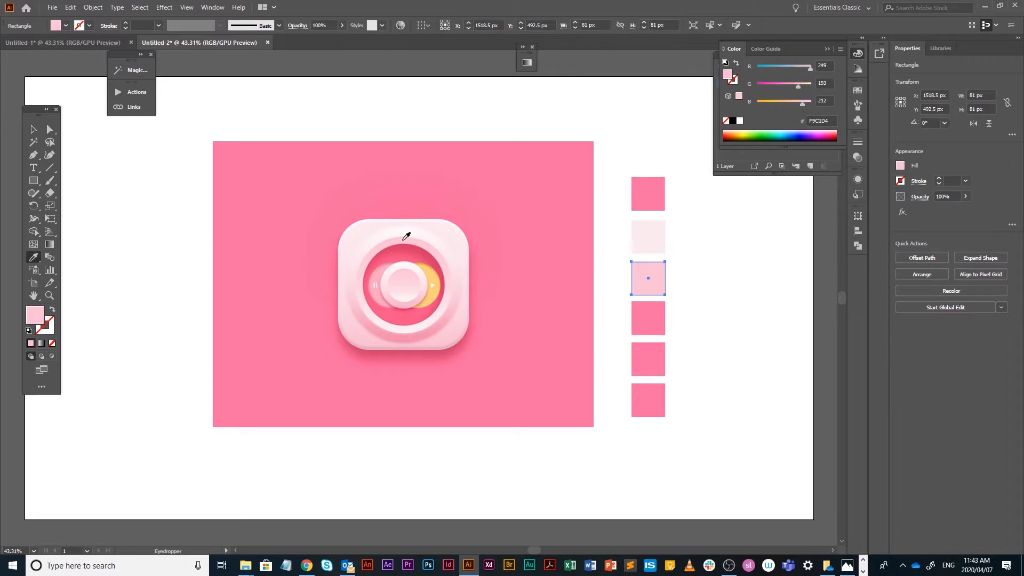
# - Fill the fourth square with dark pink D33967 from the inner circle's upper edge and the fifth with EA4A7D sampled just below it
pyautogui.press('v')
pyautogui.click(667, 318)
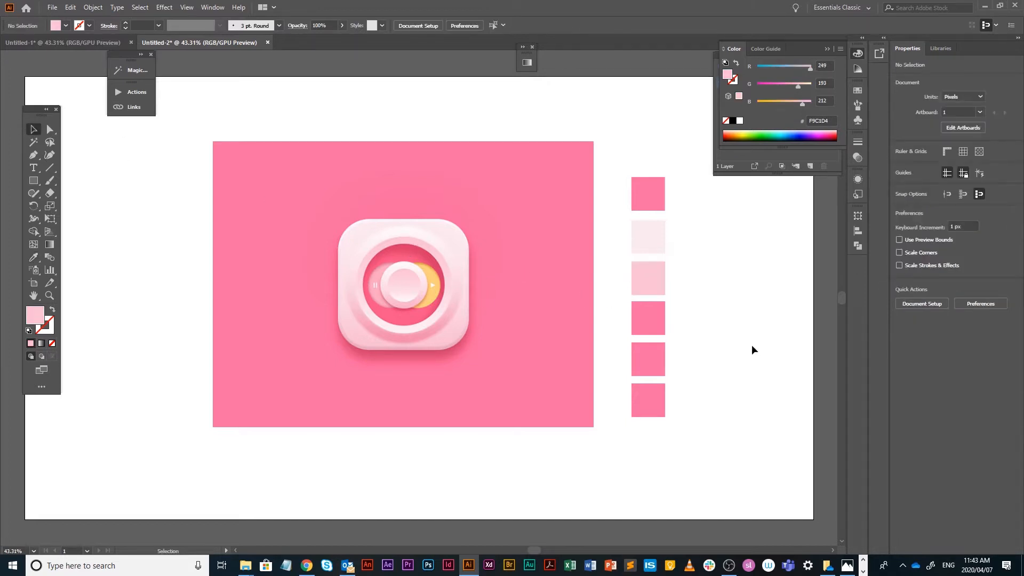
pyautogui.click(660, 318)
pyautogui.press('i')
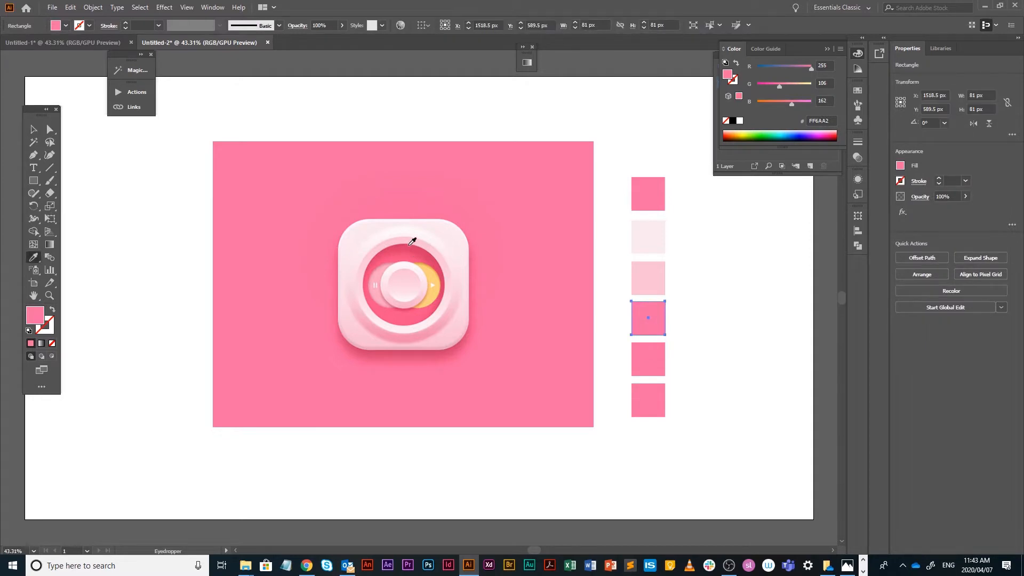
pyautogui.click(406, 246)
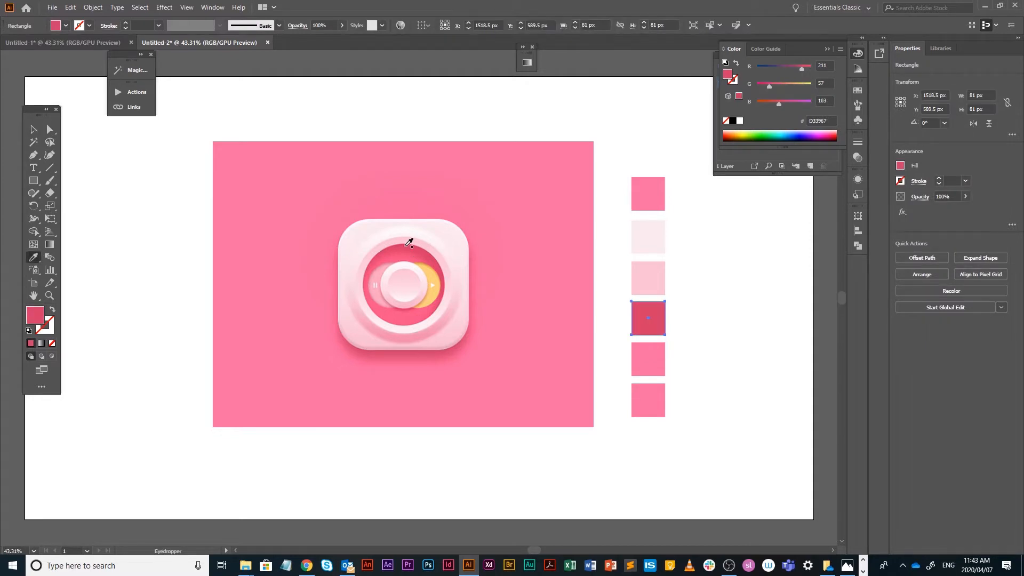
pyautogui.press('v')
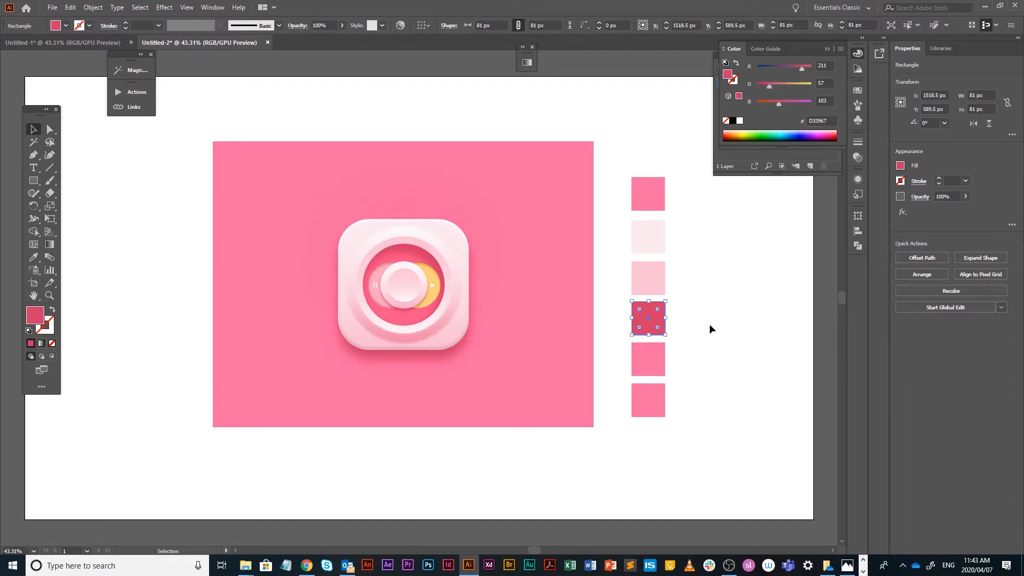
pyautogui.click(664, 365)
pyautogui.press('i')
pyautogui.click(412, 252)
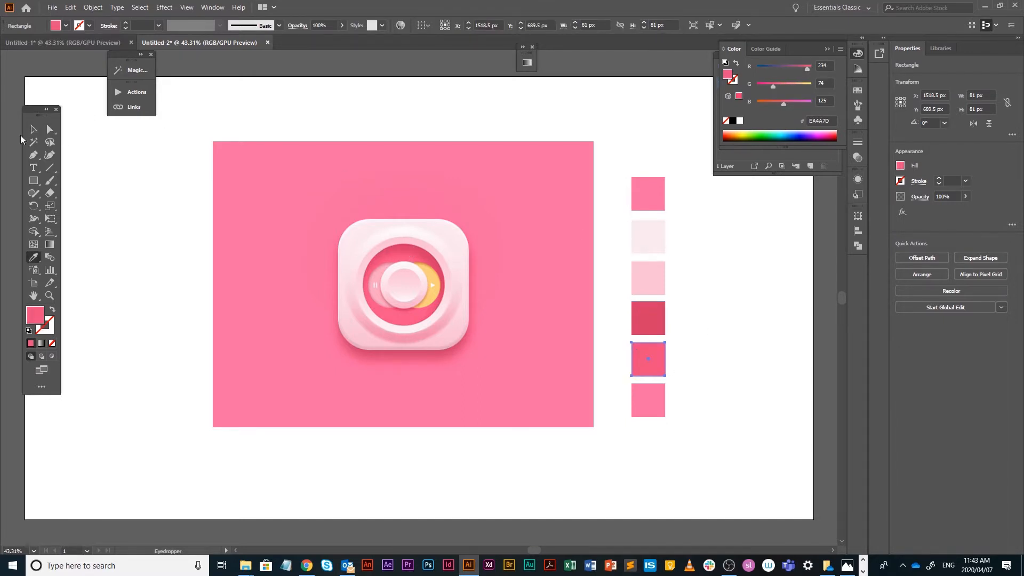
# - Fill the sixth square with the pink EE8BAD sampled from the lower edge of the icon's ring
pyautogui.click(35, 130)
pyautogui.click(651, 400)
pyautogui.press('i')
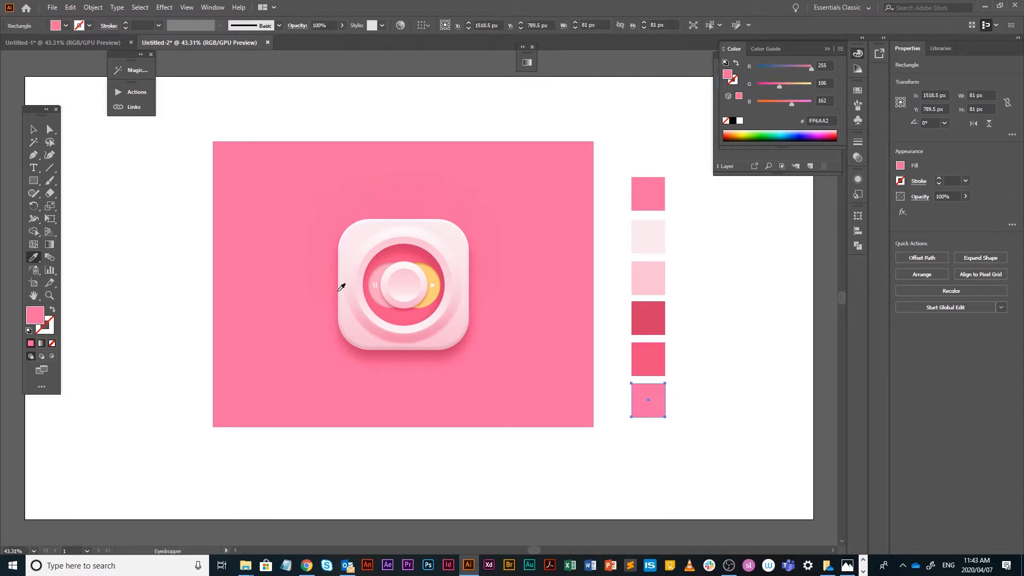
pyautogui.click(399, 334)
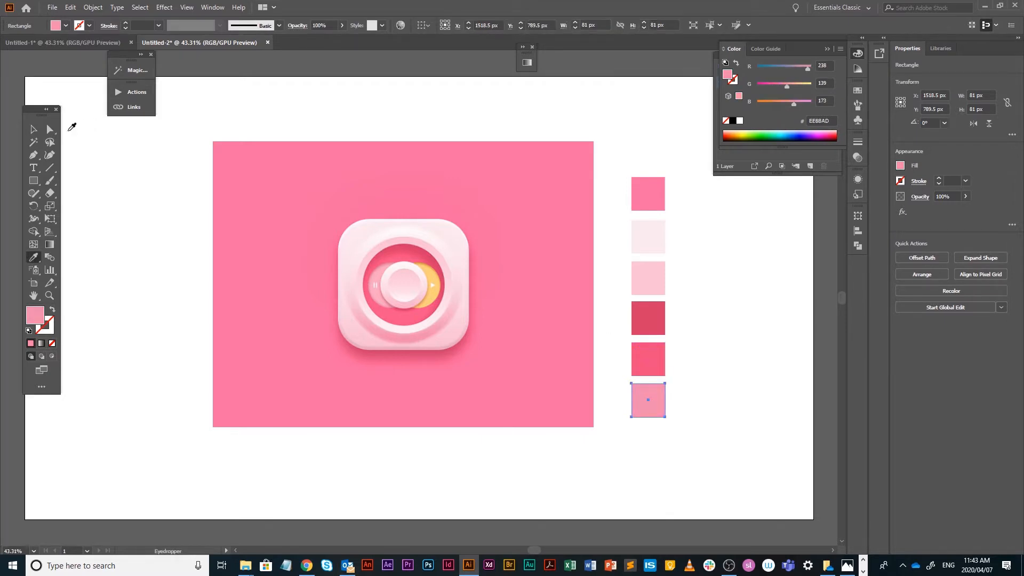
pyautogui.click(34, 129)
pyautogui.moveTo(655, 403); pyautogui.dragTo(660, 444)
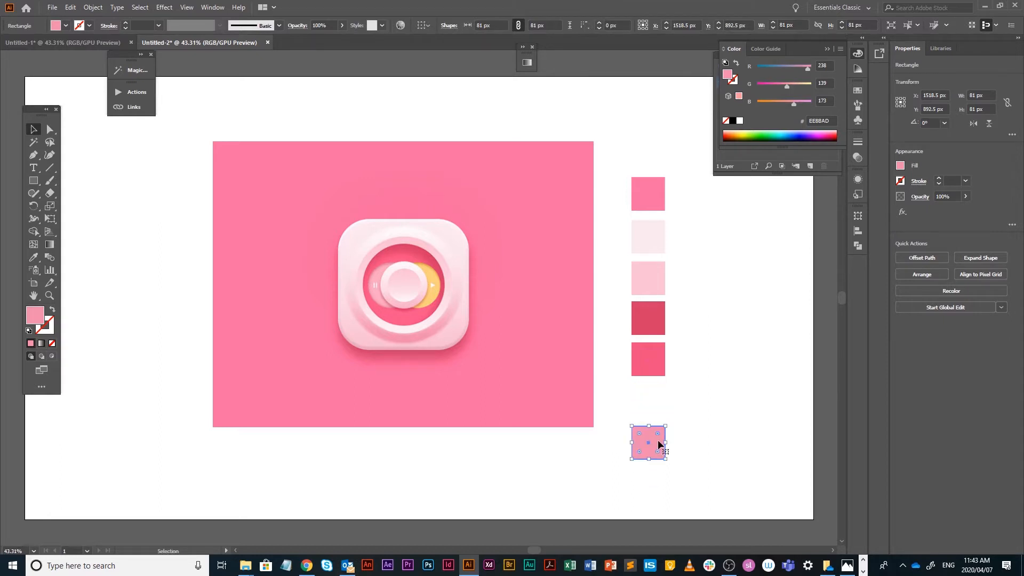
pyautogui.press('i')
pyautogui.click(432, 297)
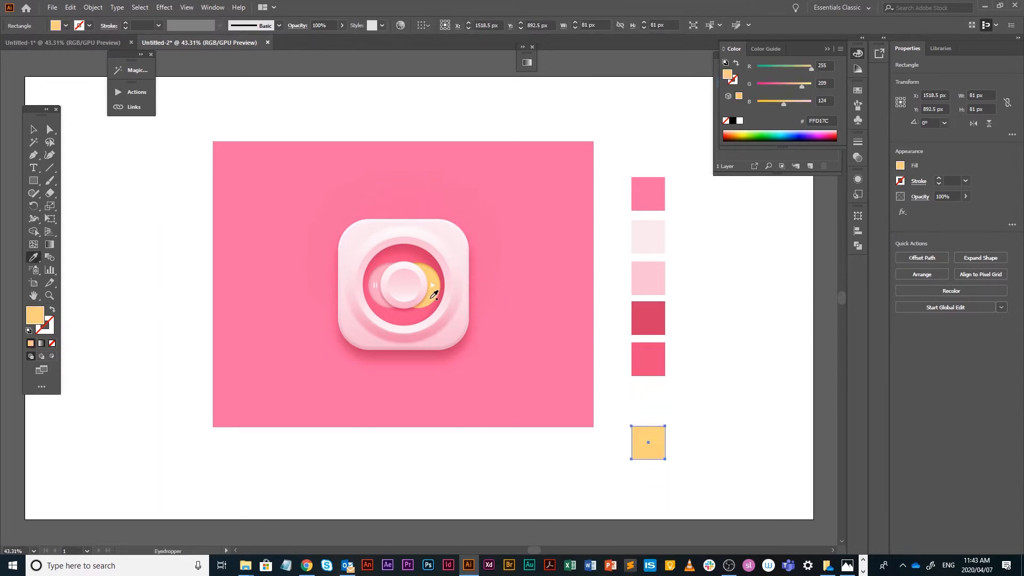
pyautogui.press('v')
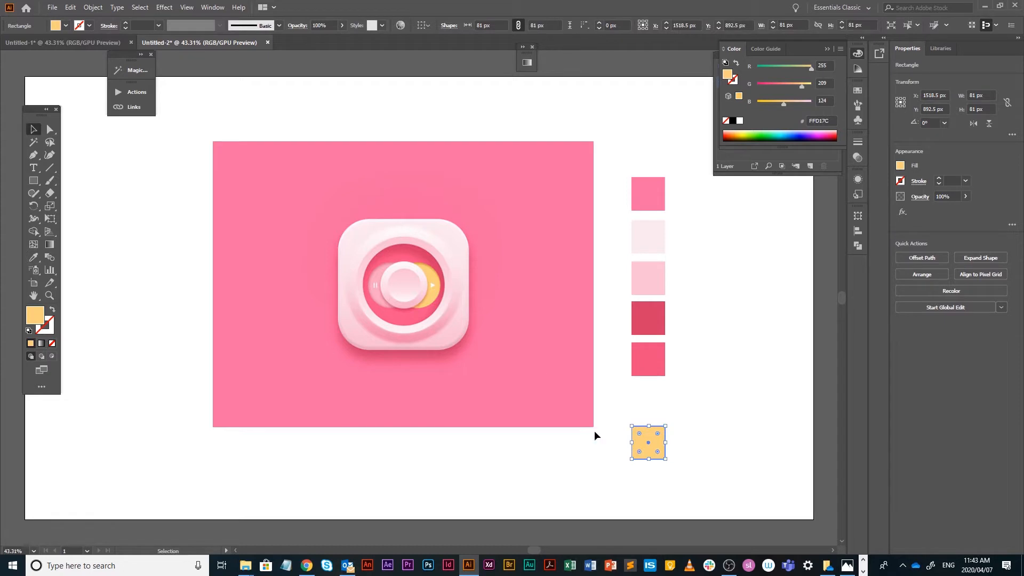
pyautogui.hotkey('ctrl', 'z')
pyautogui.hotkey('ctrl', 'z')
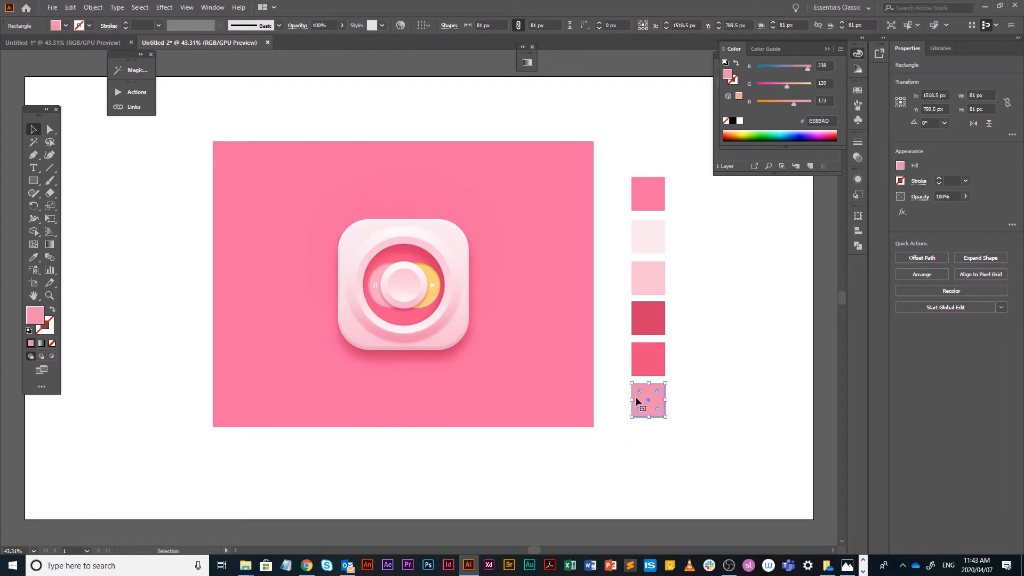
# - Duplicate the sixth square directly below itself and fill the copy with yellow FFD17C sampled from the icon's play area
pyautogui.moveTo(666, 400); pyautogui.dragTo(663, 450)
pyautogui.press('i')
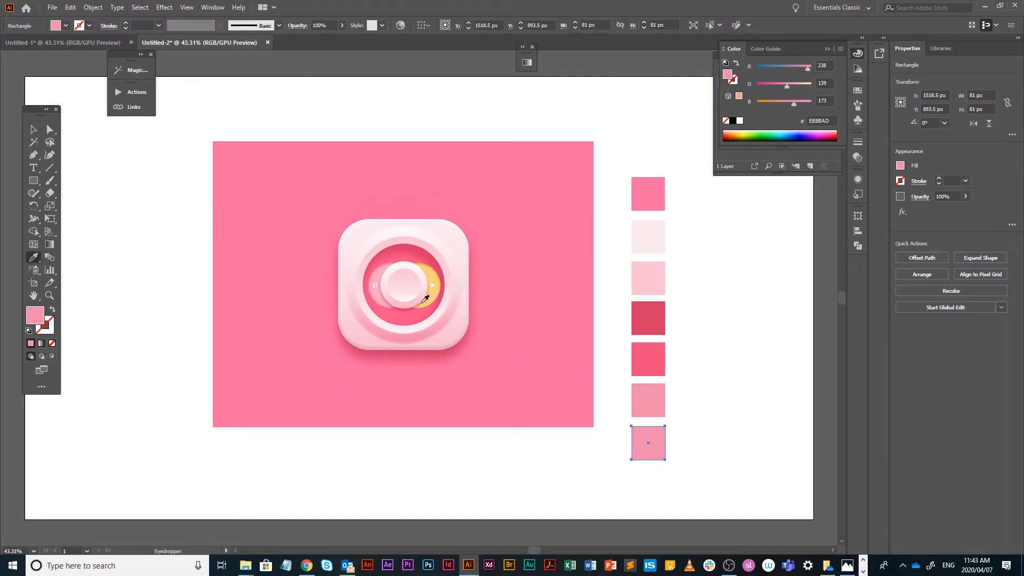
pyautogui.click(431, 298)
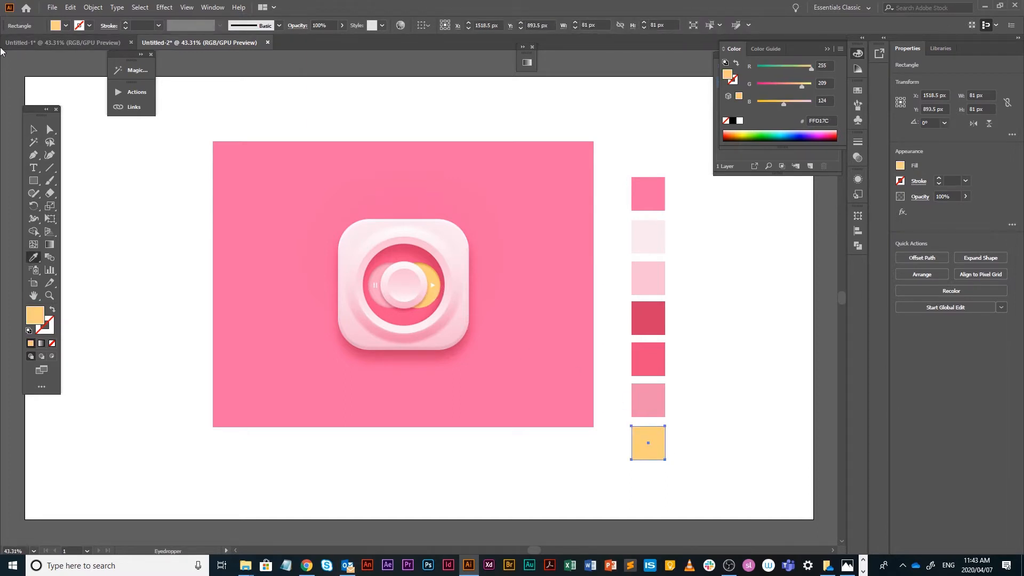
pyautogui.press('v')
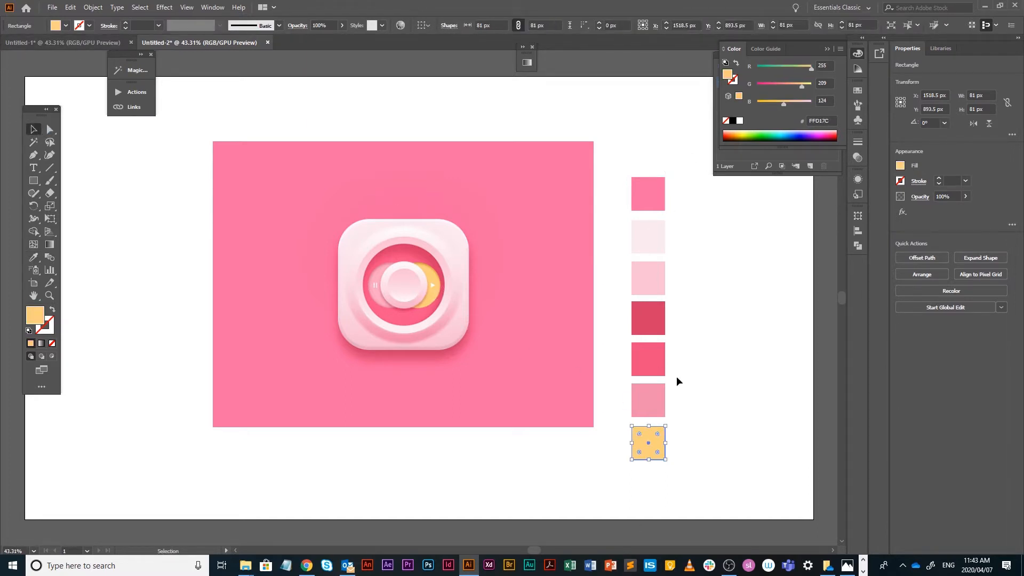
# - Move the column of seven squares up beside the reference image and add their colours to the document swatches
pyautogui.moveTo(685, 147); pyautogui.dragTo(618, 485)
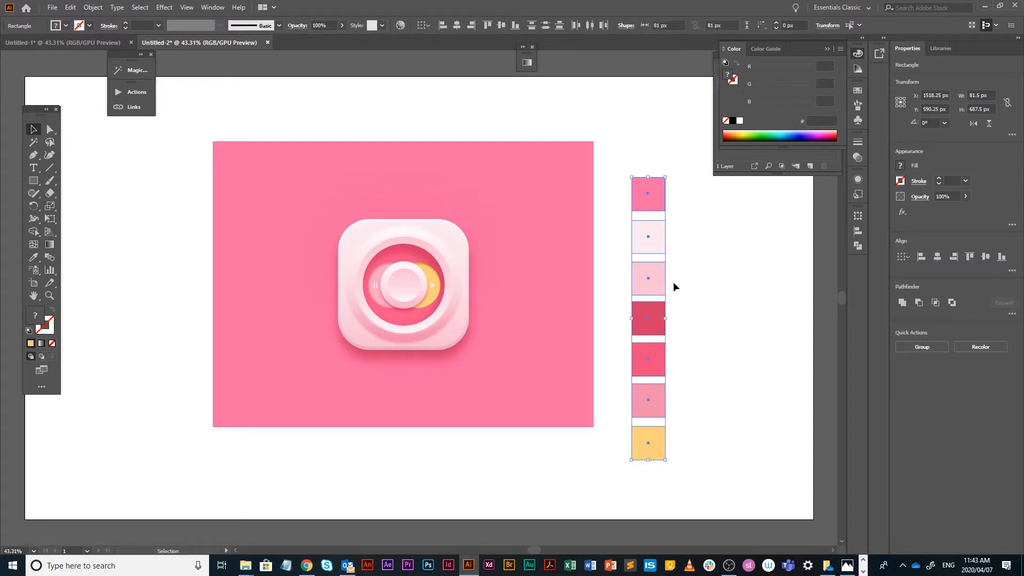
pyautogui.moveTo(660, 241); pyautogui.dragTo(655, 210)
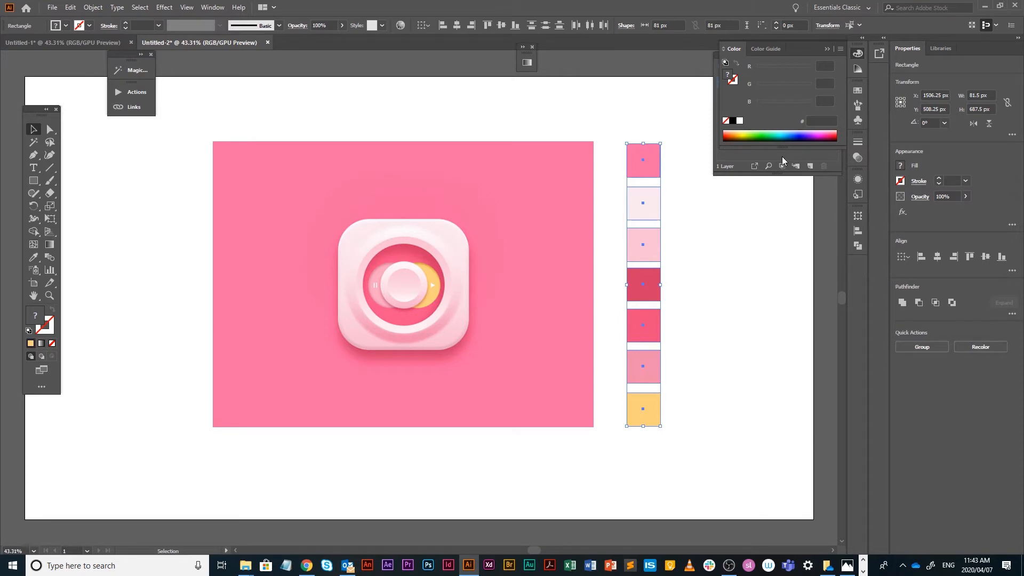
pyautogui.click(858, 92)
pyautogui.moveTo(734, 93)
pyautogui.mouseDown()
pyautogui.moveTo(698, 132)
pyautogui.moveTo(696, 116)
pyautogui.mouseUp()
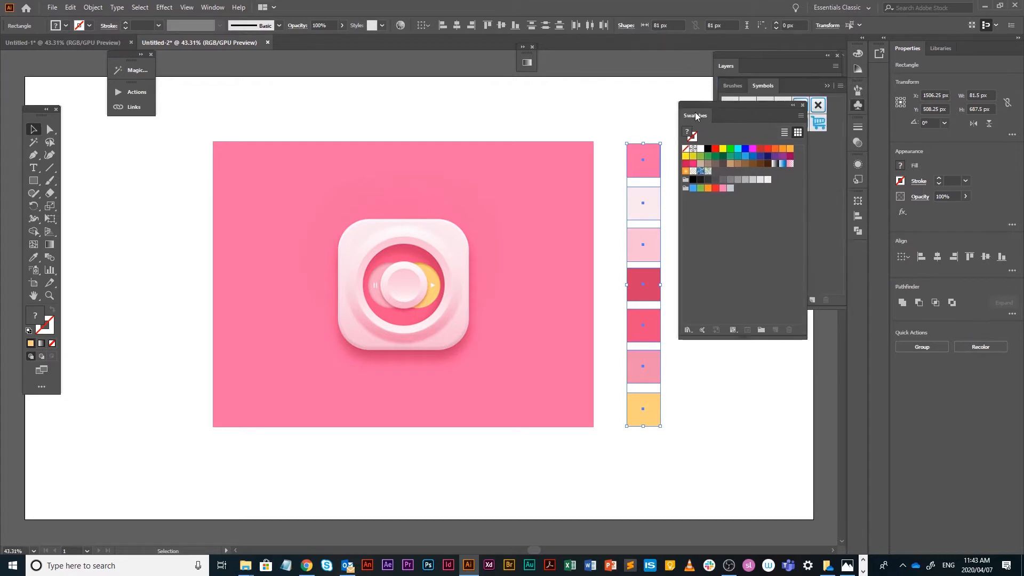
pyautogui.click(801, 117)
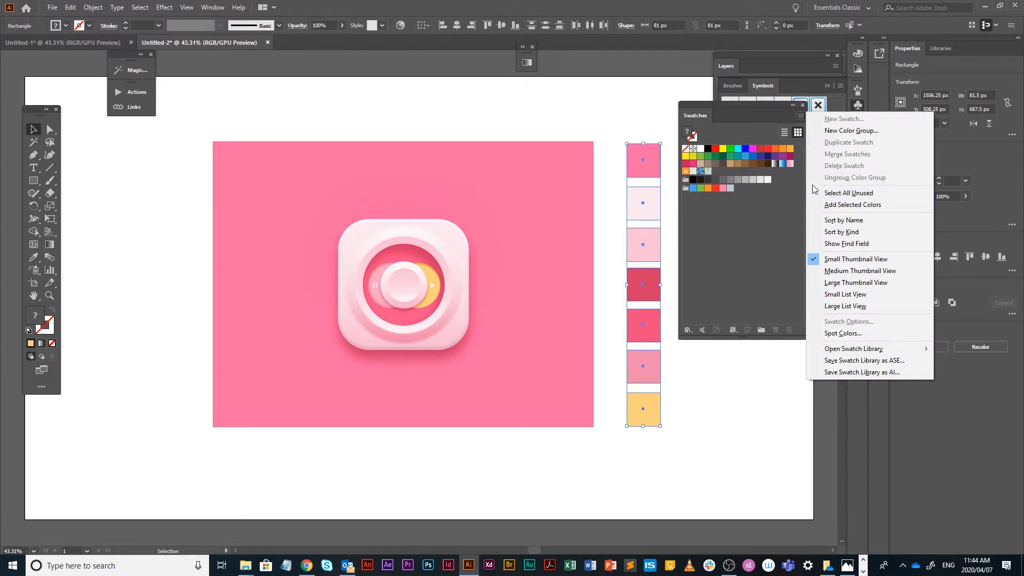
pyautogui.click(838, 205)
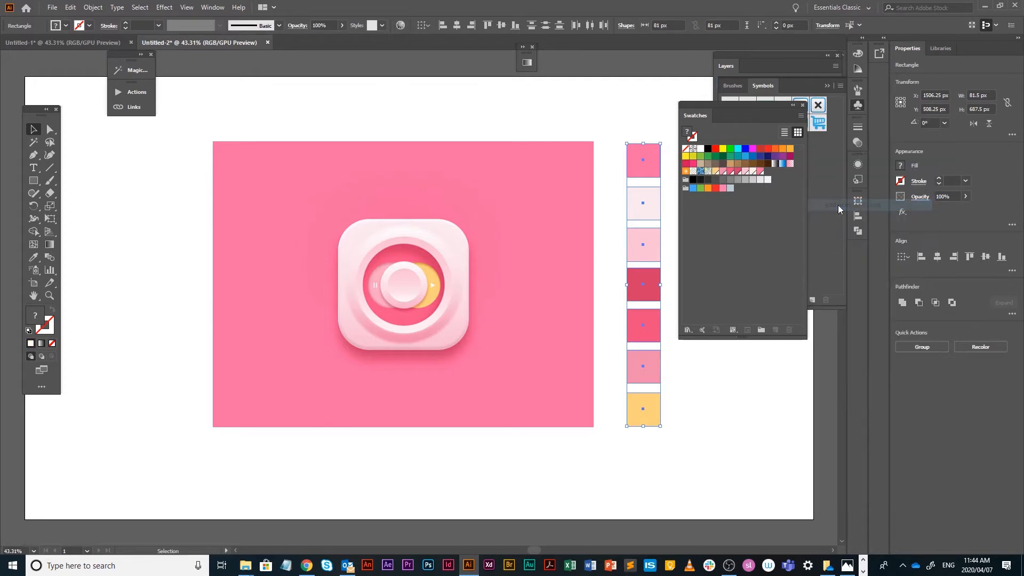
# - Deselect the squares and add all used colours in the document to the swatches
pyautogui.click(760, 448)
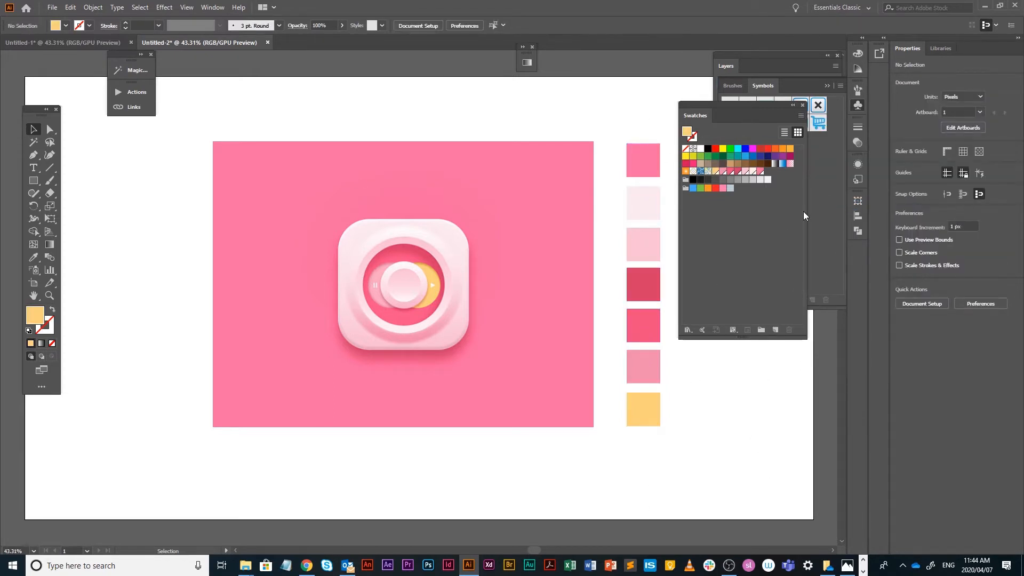
pyautogui.click(800, 116)
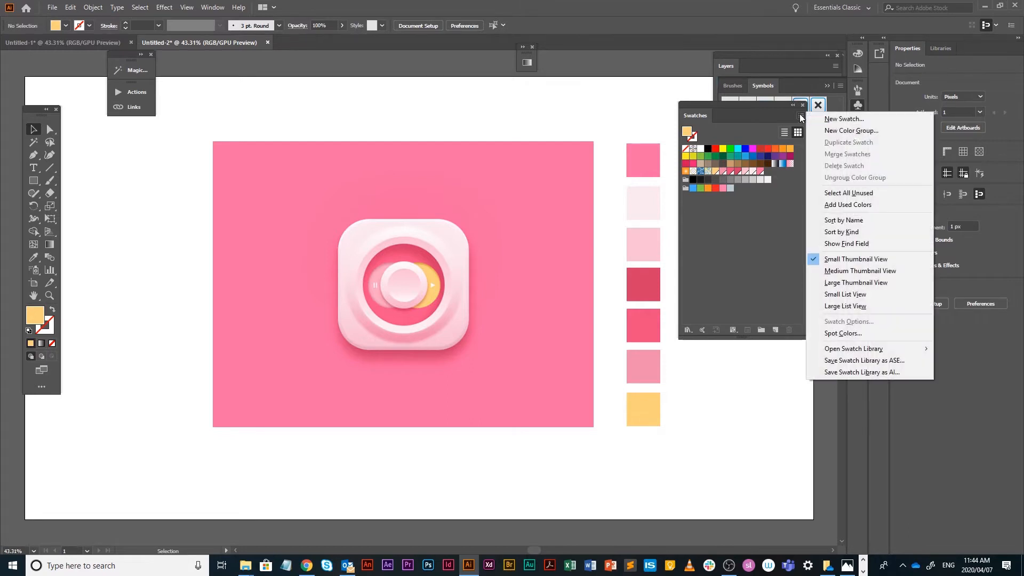
pyautogui.click(848, 205)
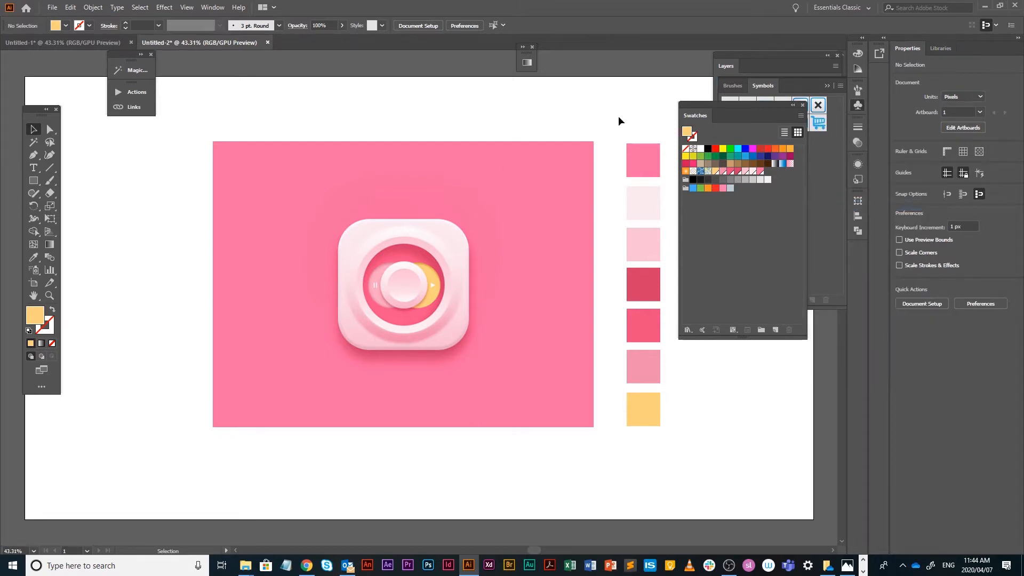
# - Collect the seven new palette swatches in a colour group with the default name, and delete the seven sample squares from the artboard
pyautogui.click(760, 172)
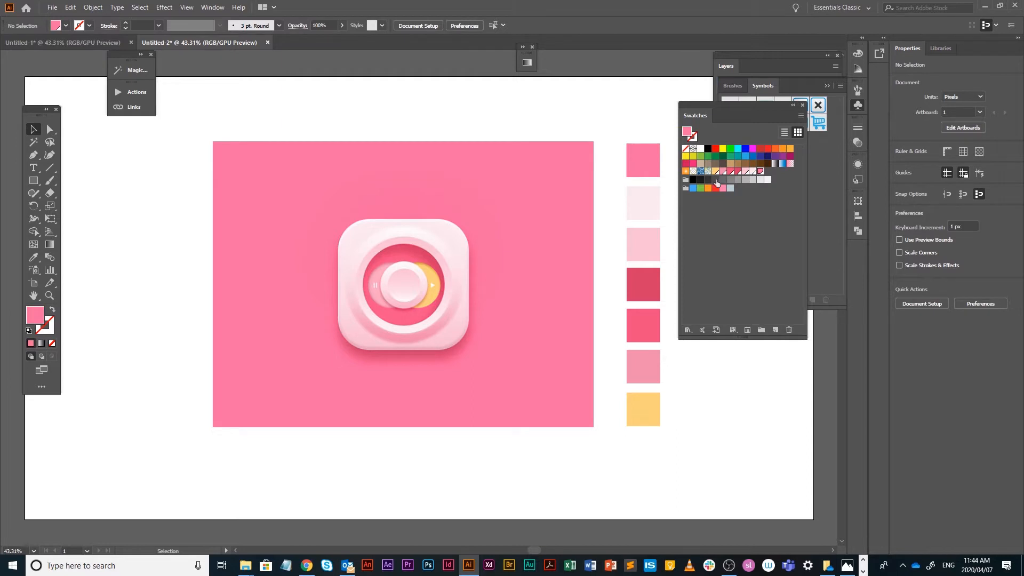
pyautogui.keyDown('shift'); pyautogui.click(715, 172); pyautogui.keyUp('shift')
pyautogui.click(763, 330)
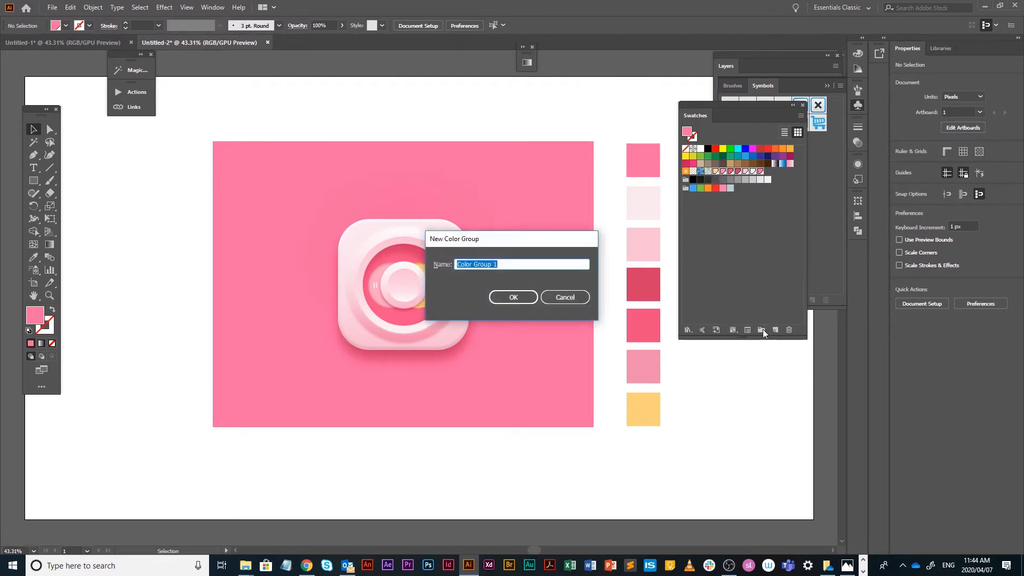
pyautogui.click(520, 299)
pyautogui.click(761, 238)
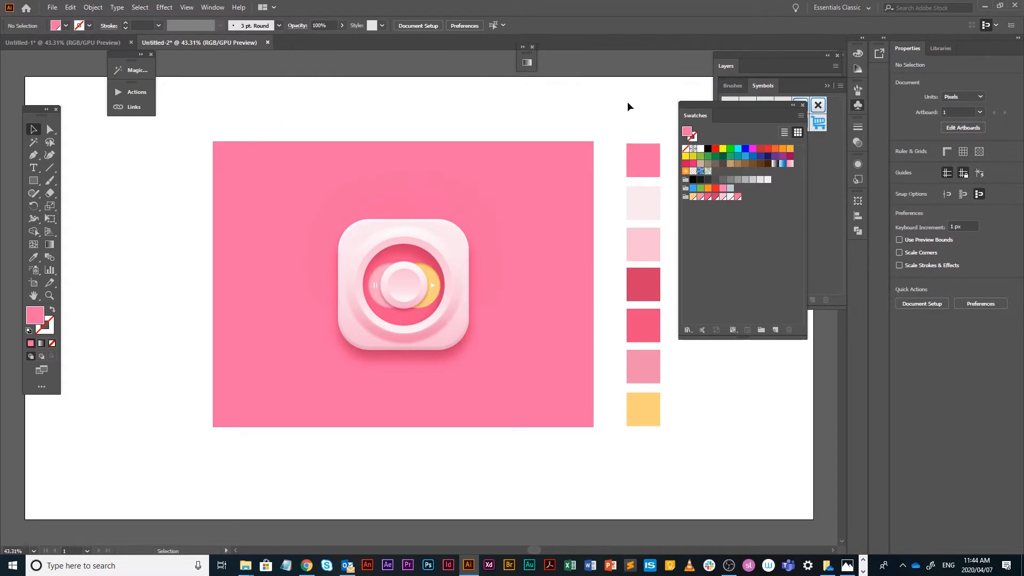
pyautogui.moveTo(614, 114); pyautogui.dragTo(684, 458)
pyautogui.press('Delete')
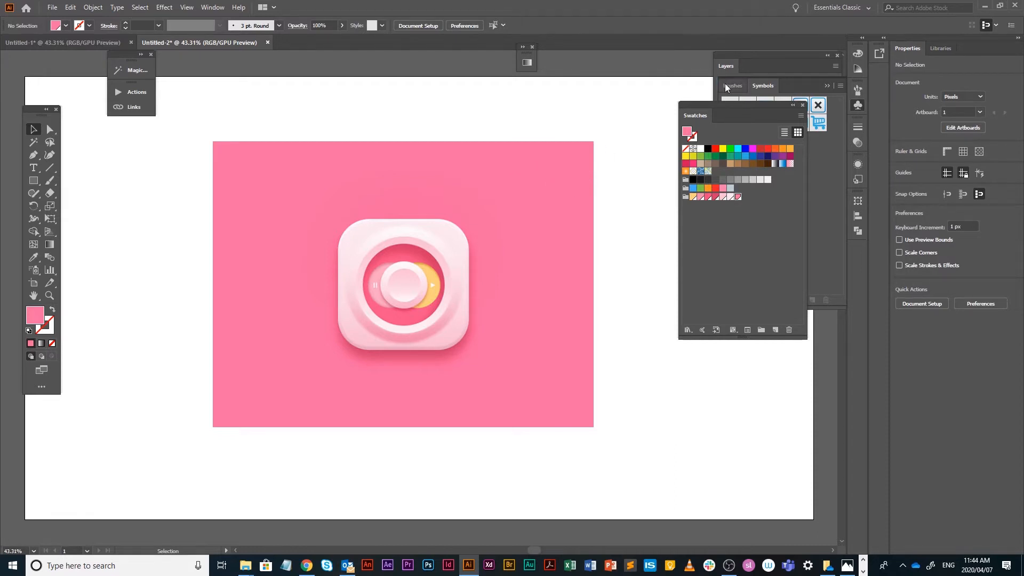
# - Turn Layer 1 with the icon reference into a template layer
pyautogui.click(731, 66)
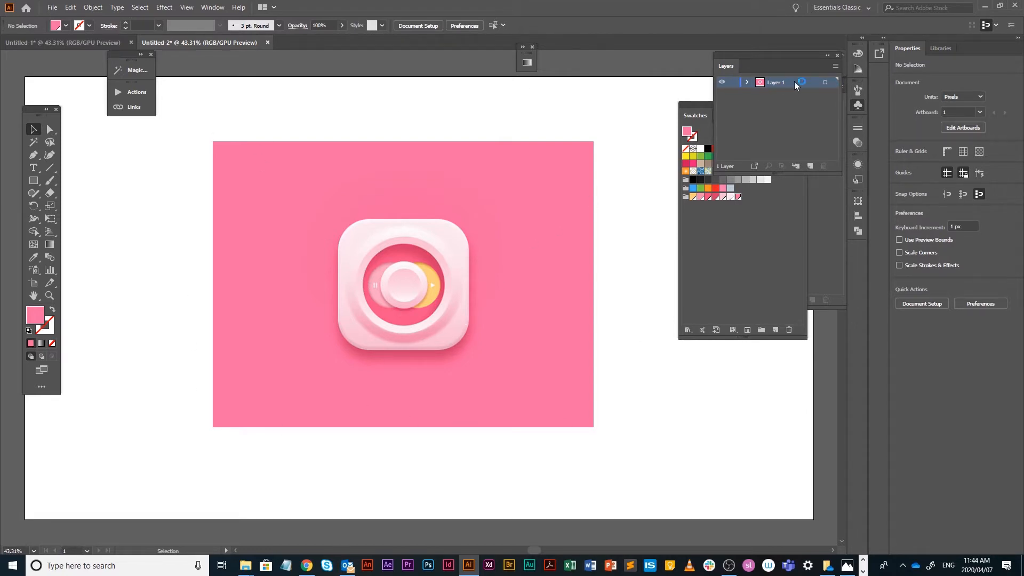
pyautogui.click(835, 66)
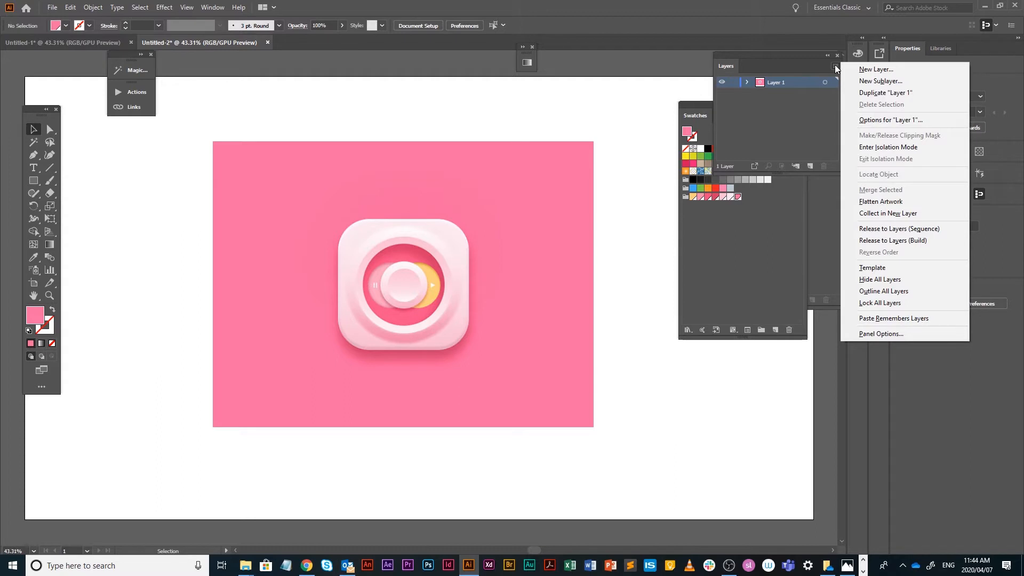
pyautogui.click(872, 268)
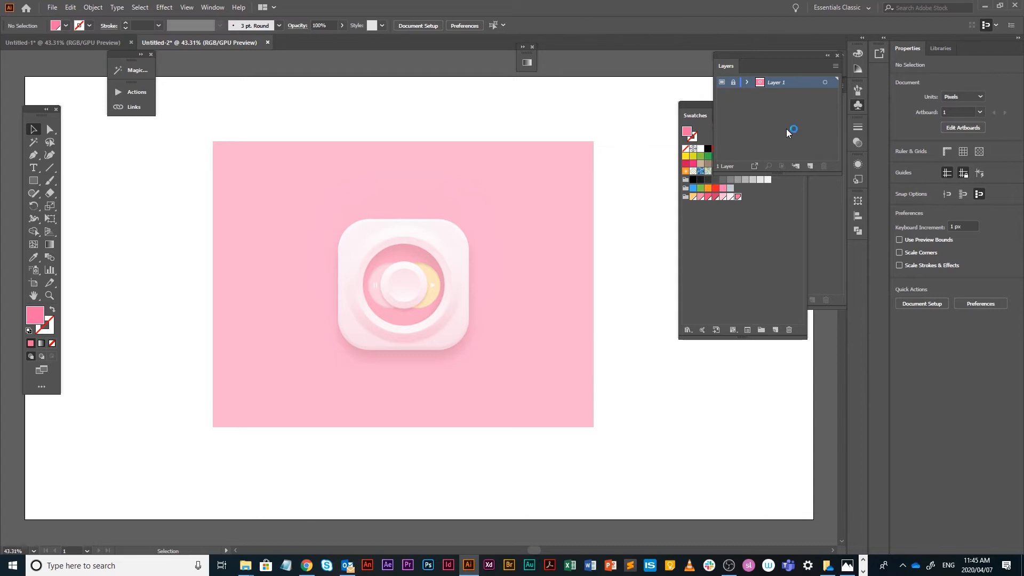
pyautogui.hotkey('ctrl', 'y')
pyautogui.hotkey('ctrl', 'y')
pyautogui.hotkey('ctrl', 'y')
pyautogui.hotkey('ctrl', 'y')
pyautogui.hotkey('ctrl', 'y')
pyautogui.hotkey('ctrl', 'y')
# - Add a new layer above the template and name it background
pyautogui.click(810, 166)
pyautogui.doubleClick(775, 83)
pyautogui.write('background')
pyautogui.press('Return')
# - Draw a pink 928 × 698 px rectangle covering the whole reference image, and switch to Outline view
pyautogui.click(33, 181)
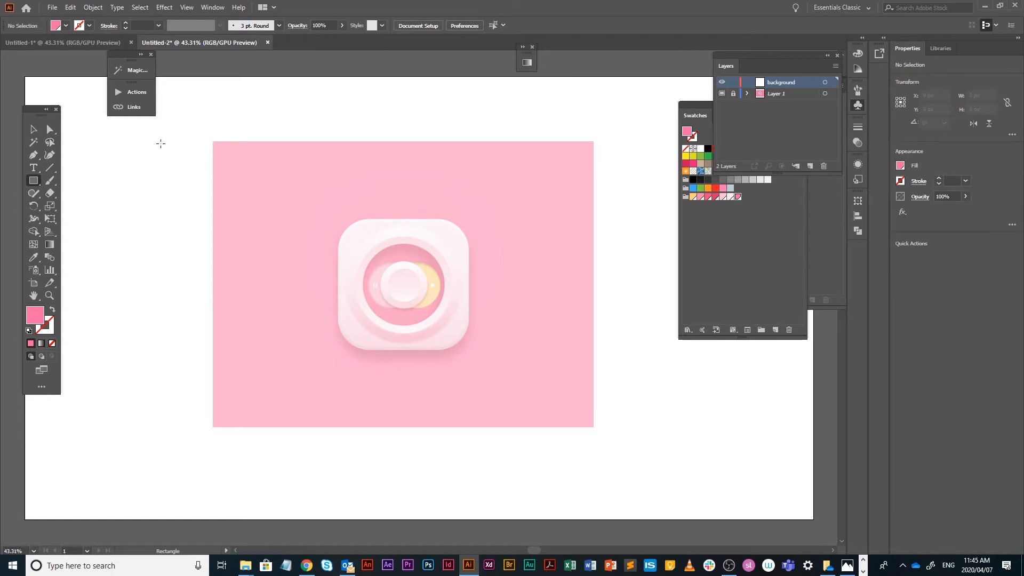
pyautogui.moveTo(213, 140); pyautogui.dragTo(594, 427)
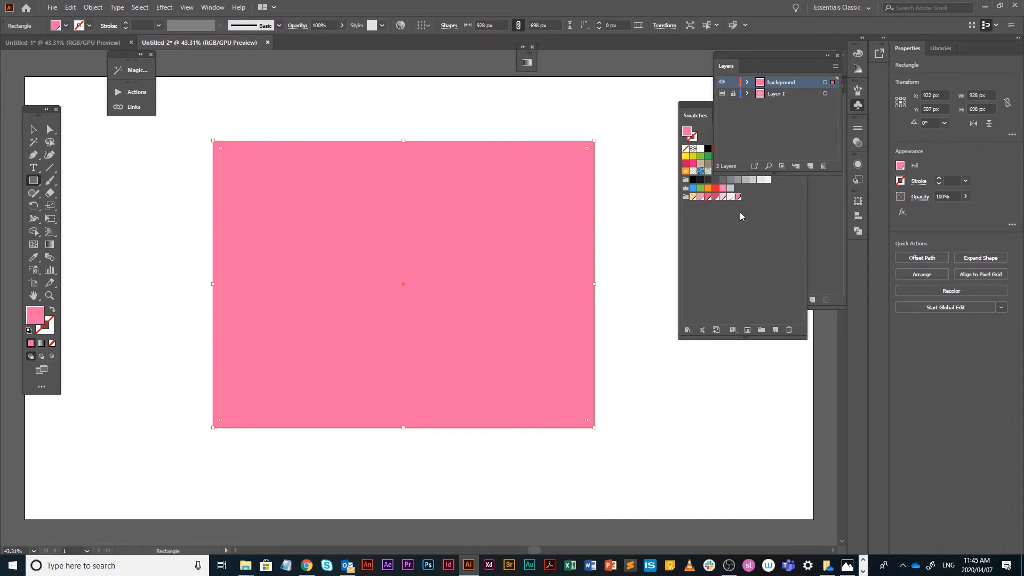
pyautogui.hotkey('ctrl', 'y')
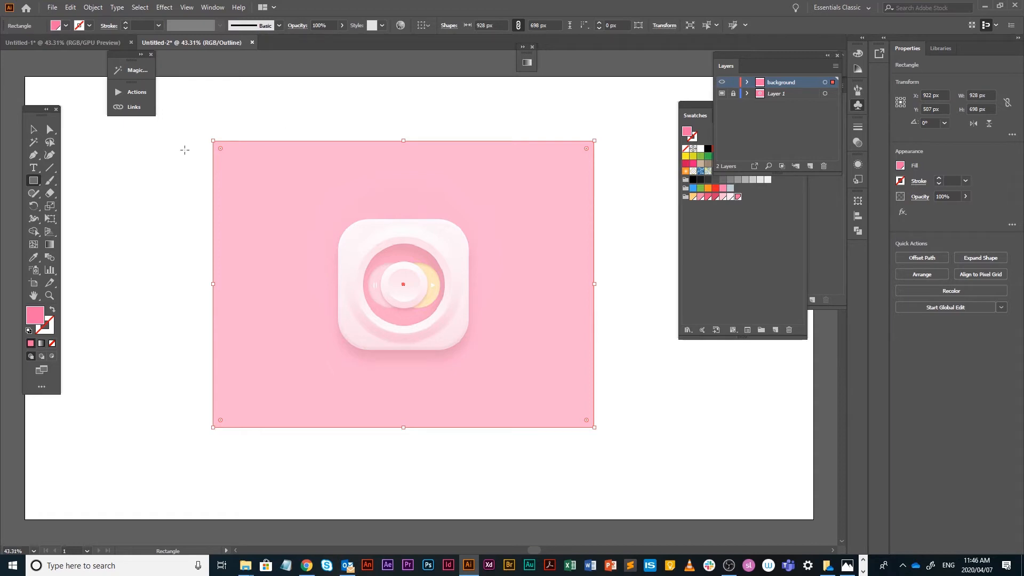
# - Lock the background layer and add a new layer named icon01 above it
pyautogui.click(731, 83)
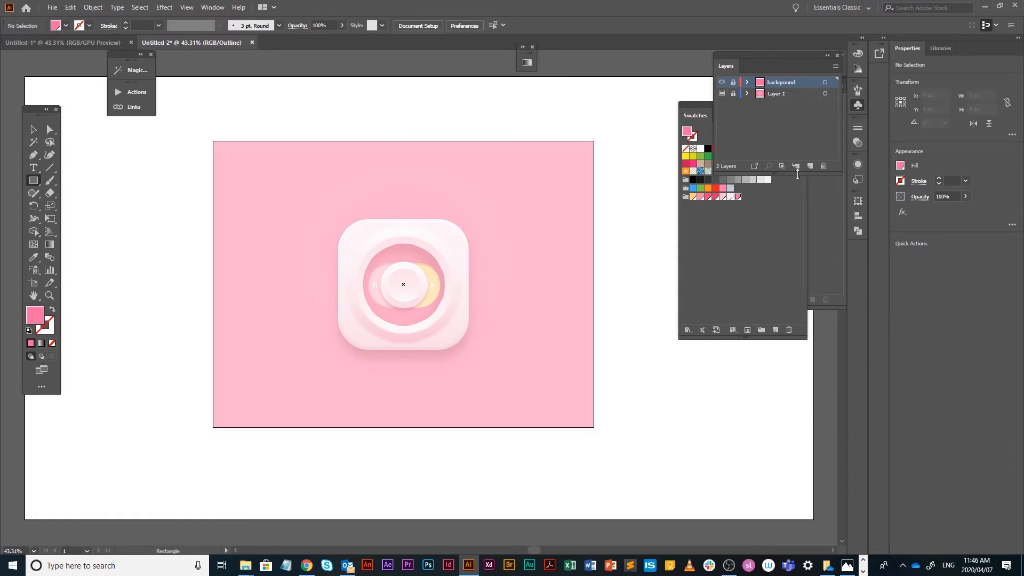
pyautogui.click(810, 165)
pyautogui.doubleClick(776, 82)
pyautogui.write('icon01')
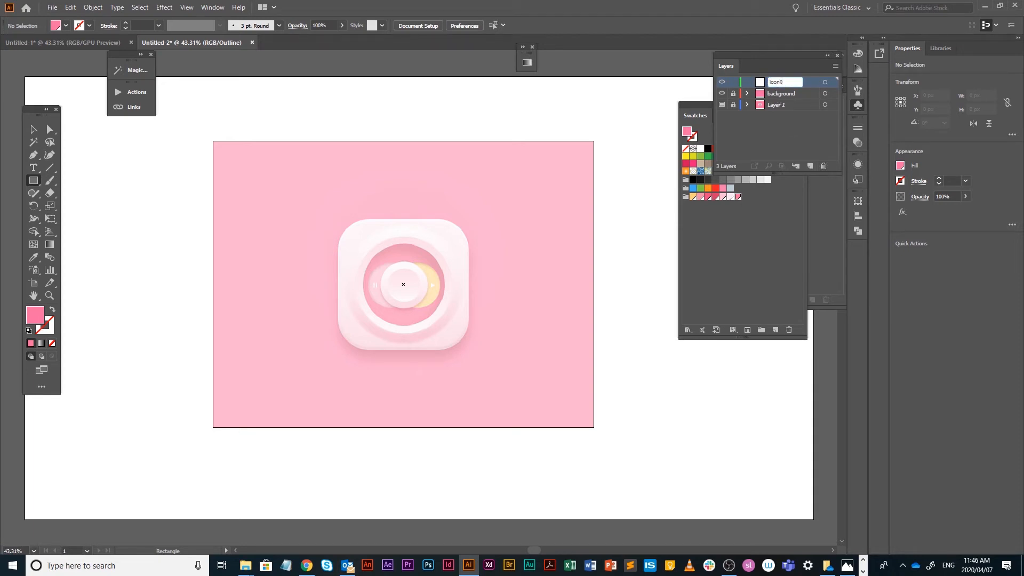
pyautogui.press('Return')
# - Draw a 320 × 321 px rectangle over the icon body and round its corners to about 75.7 px to match the reference
pyautogui.click(49, 296)
pyautogui.moveTo(310, 183); pyautogui.dragTo(524, 391)
pyautogui.click(34, 183)
pyautogui.click(35, 185)
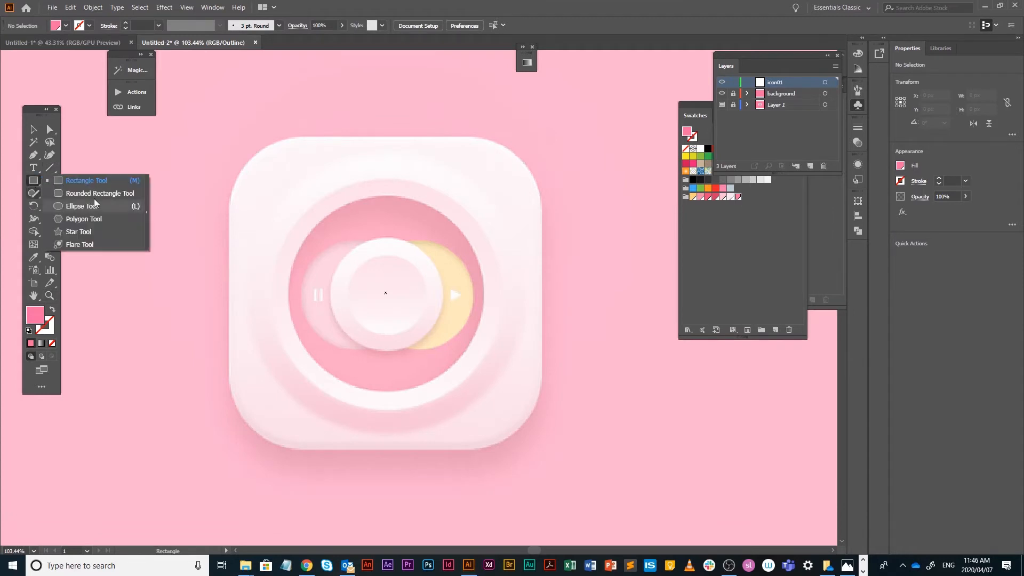
pyautogui.moveTo(231, 138); pyautogui.dragTo(542, 452)
pyautogui.click(33, 130)
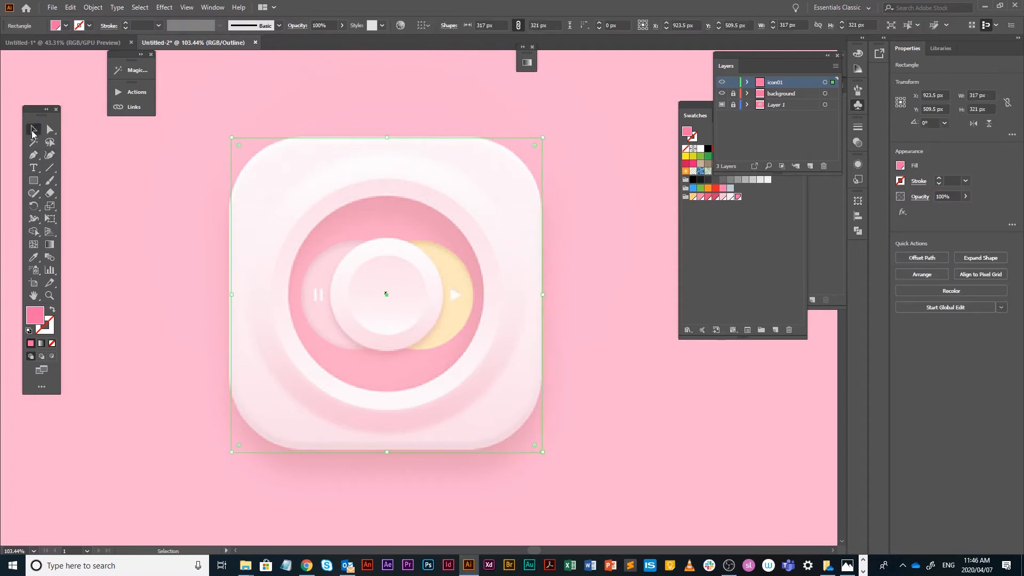
pyautogui.moveTo(232, 298); pyautogui.dragTo(229, 298)
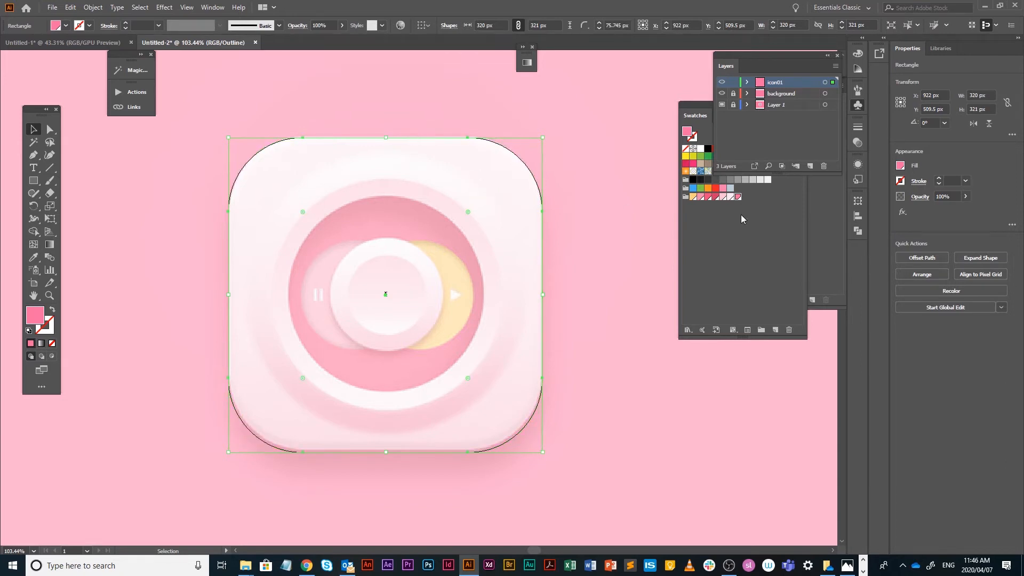
# - Fill the rounded icon body with the pale pink swatch R=251 G=233 B=239 from the palette's colour group
pyautogui.press('i')
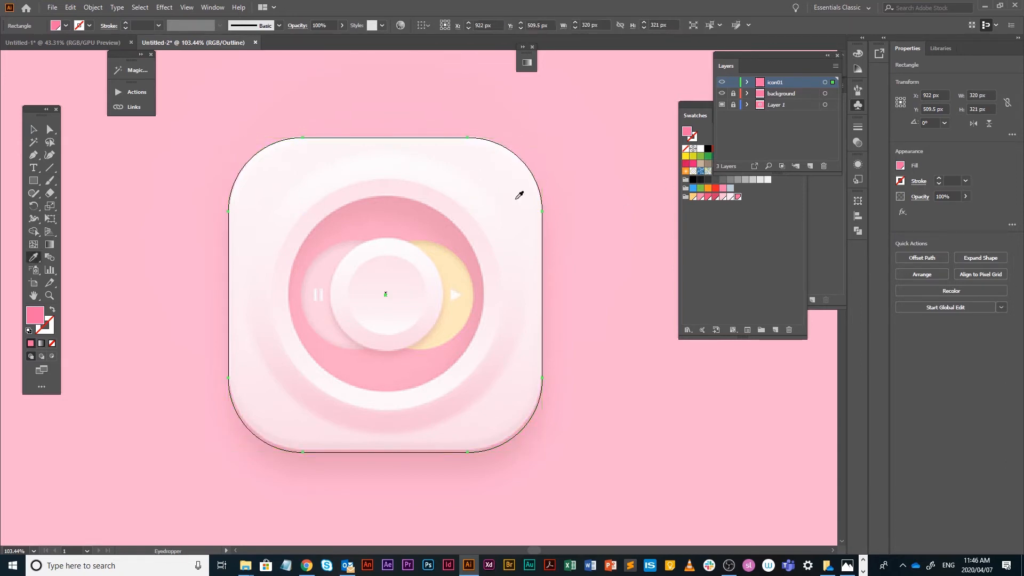
pyautogui.click(488, 149)
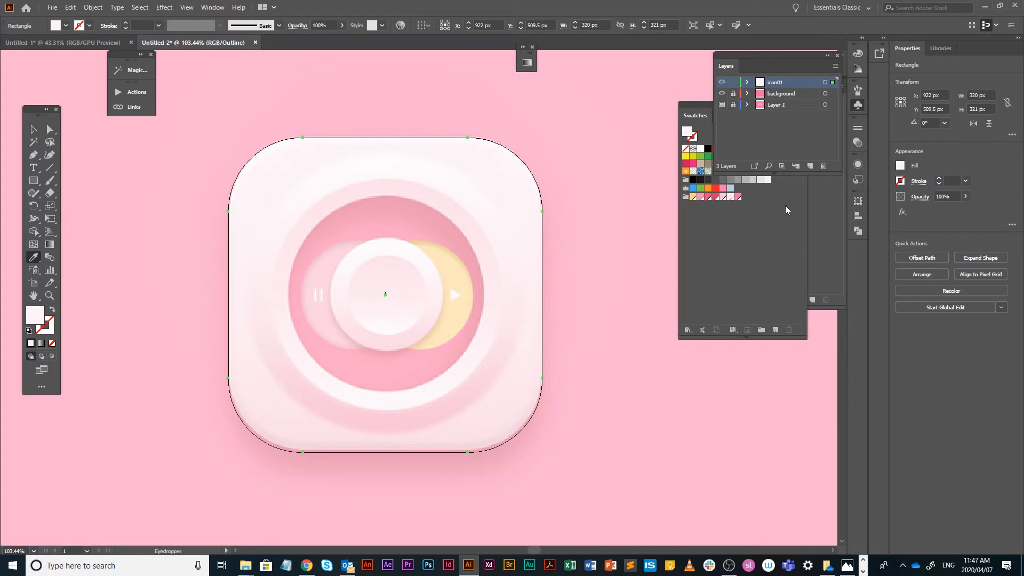
pyautogui.moveTo(697, 107); pyautogui.dragTo(618, 105)
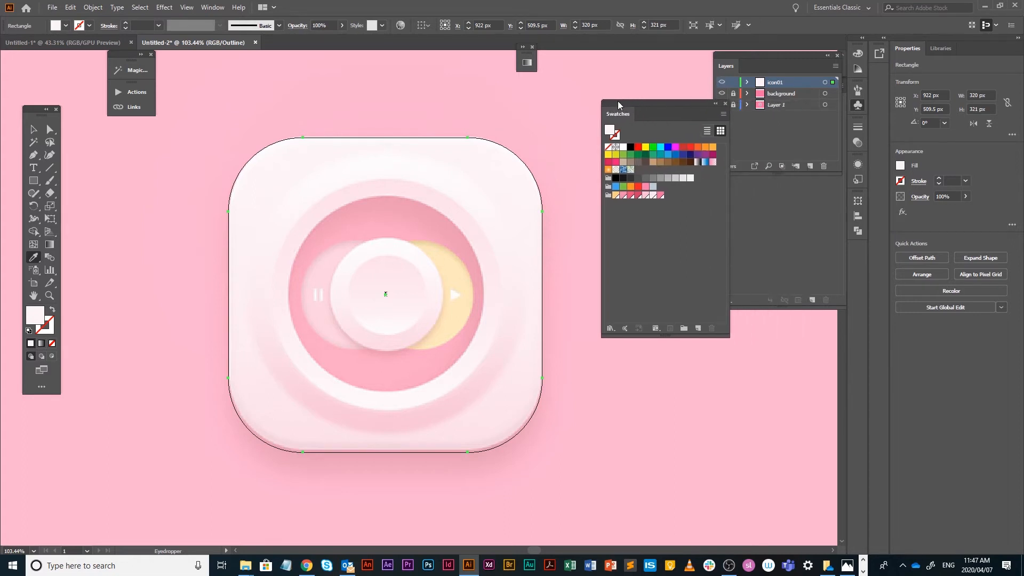
pyautogui.click(653, 196)
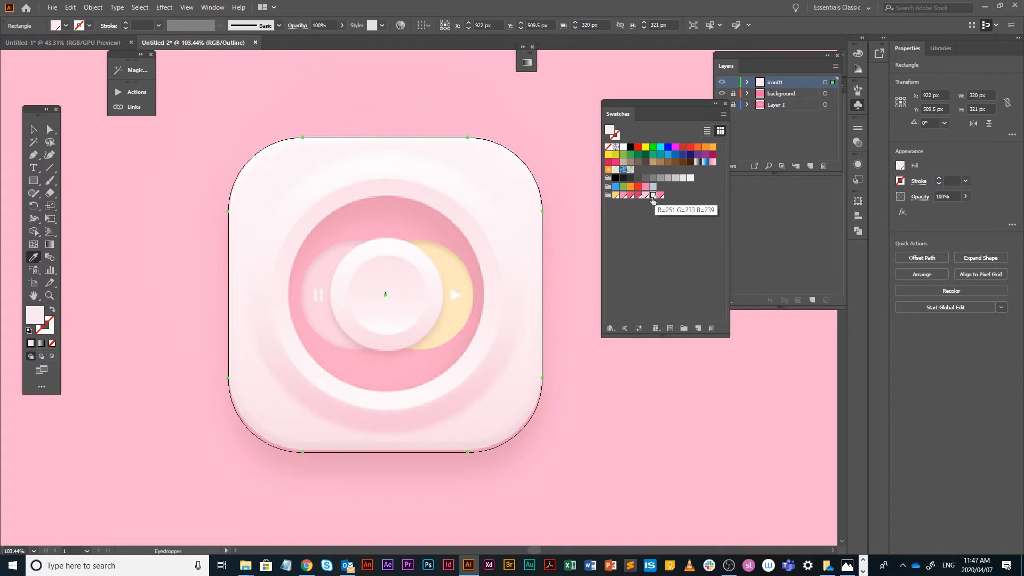
pyautogui.hotkey('ctrl', 'i')
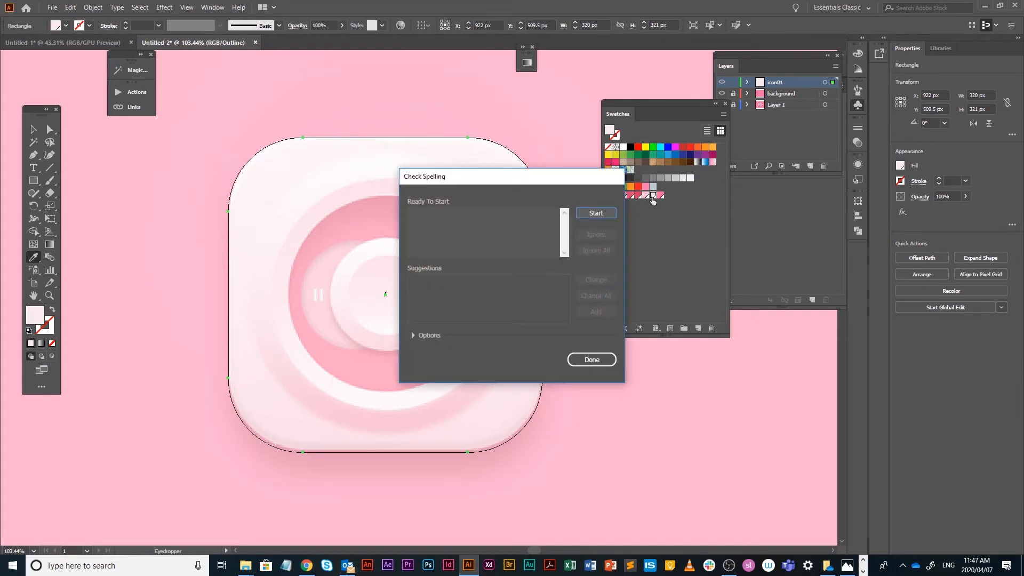
# - Dismiss the Check Spelling dialog and return to the Selection tool with the rounded icon body still selected
pyautogui.click(601, 361)
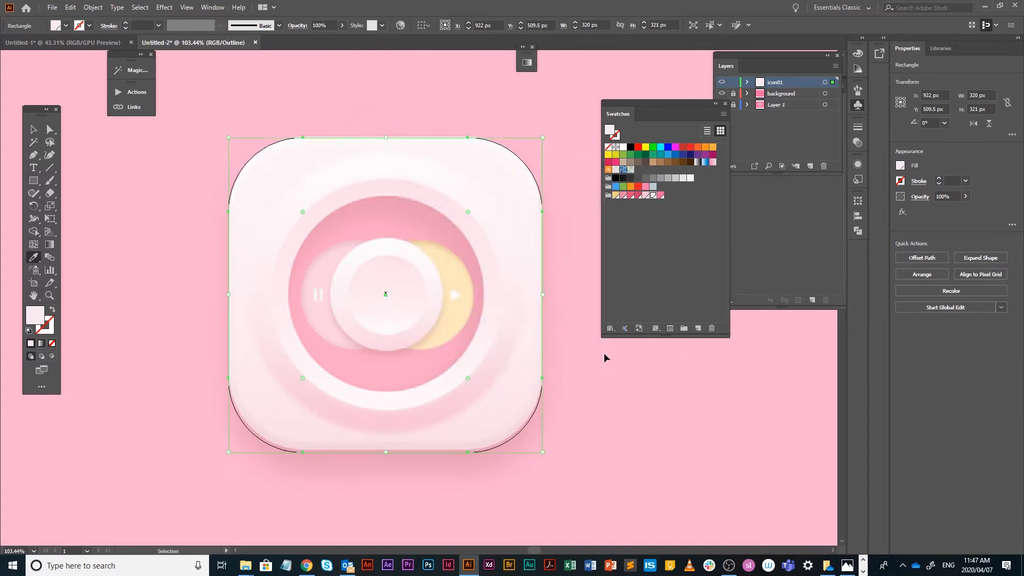
pyautogui.click(604, 356)
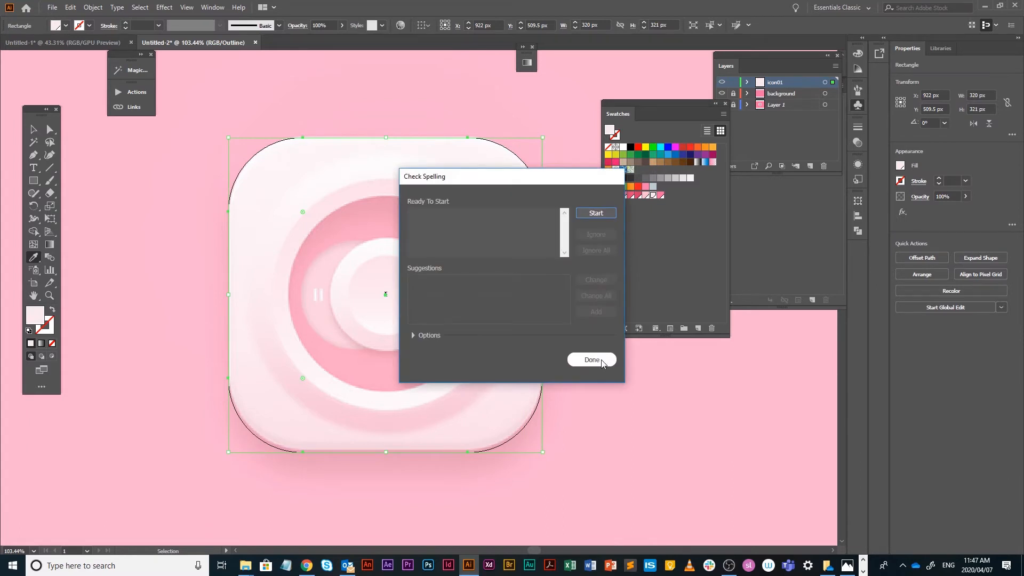
pyautogui.hotkey('ctrl', 'y')
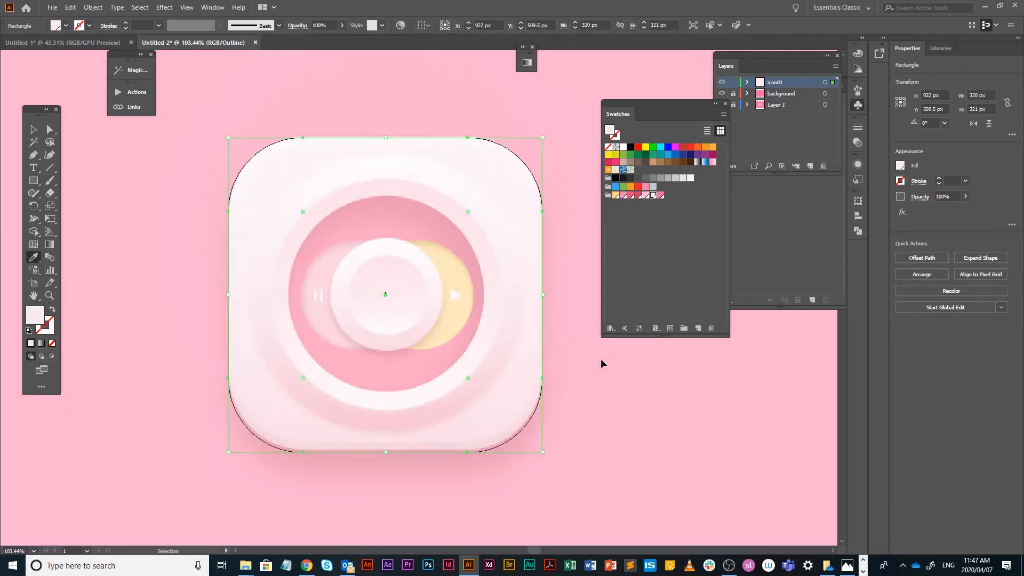
pyautogui.press('i')
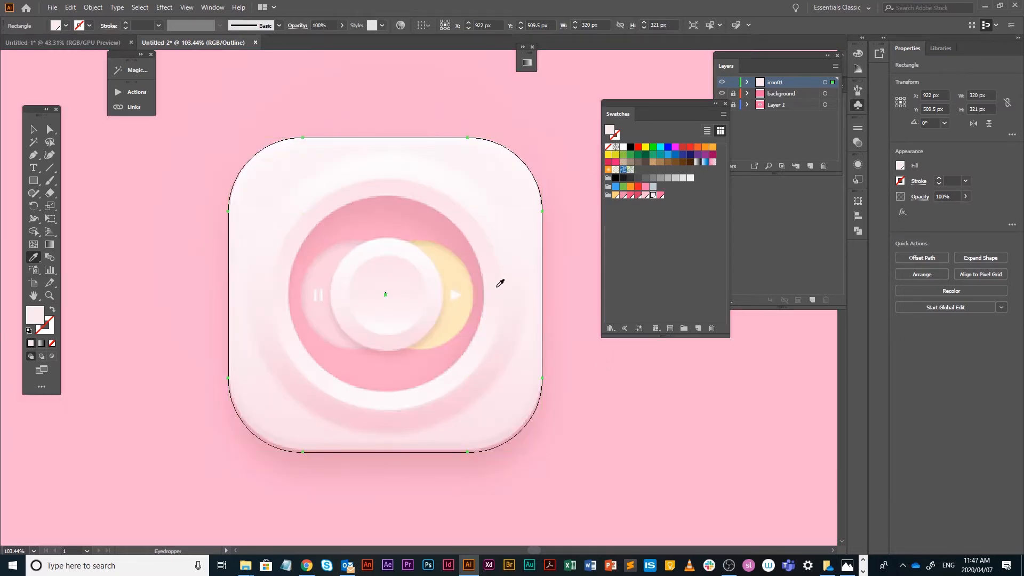
pyautogui.press('v')
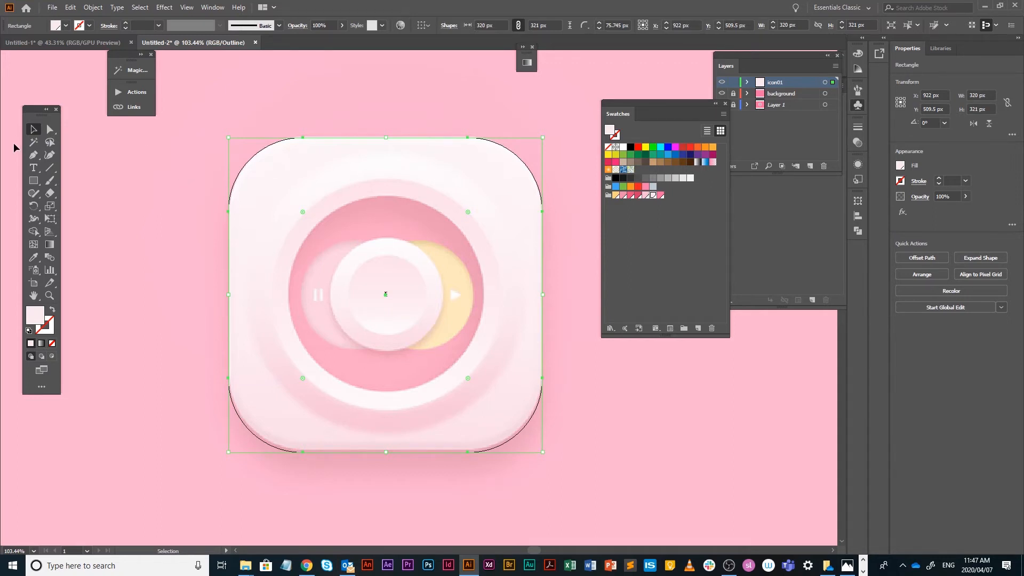
# - Draw a 198 px circle from the icon's centre over the pink recess and nudge it 2 px right and 2 px down
pyautogui.click(33, 181)
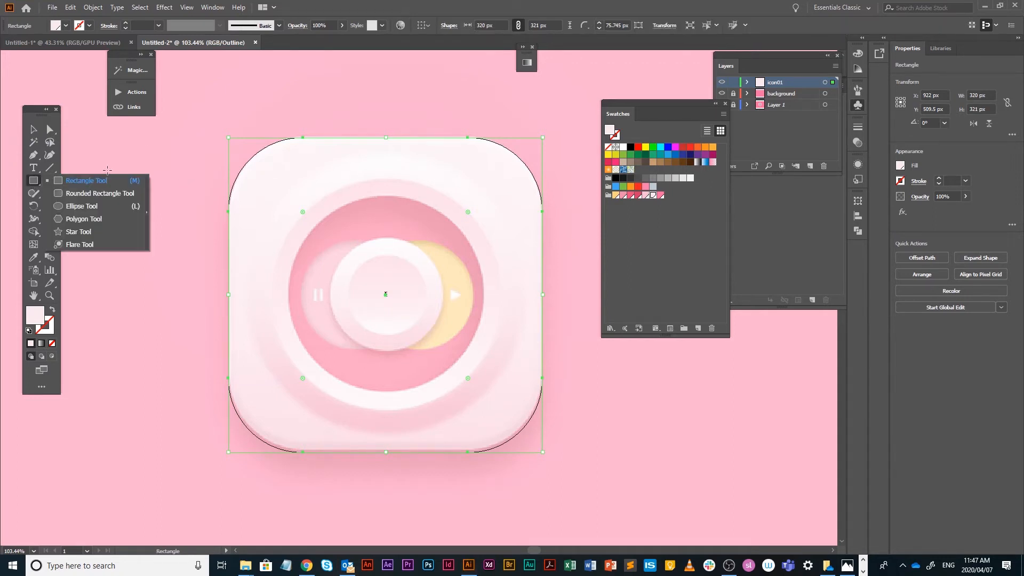
pyautogui.click(104, 207)
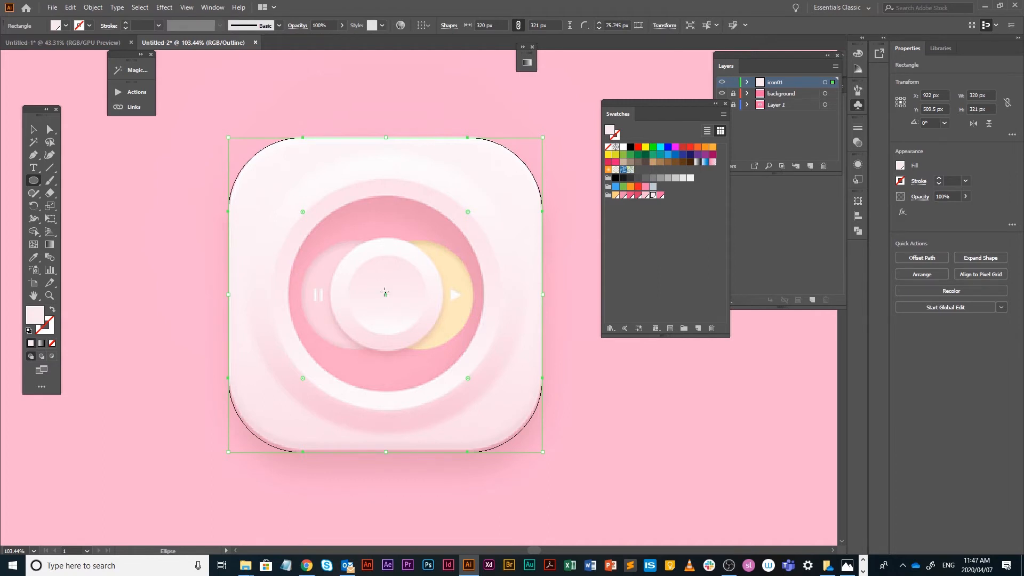
pyautogui.moveTo(384, 292); pyautogui.dragTo(461, 196)
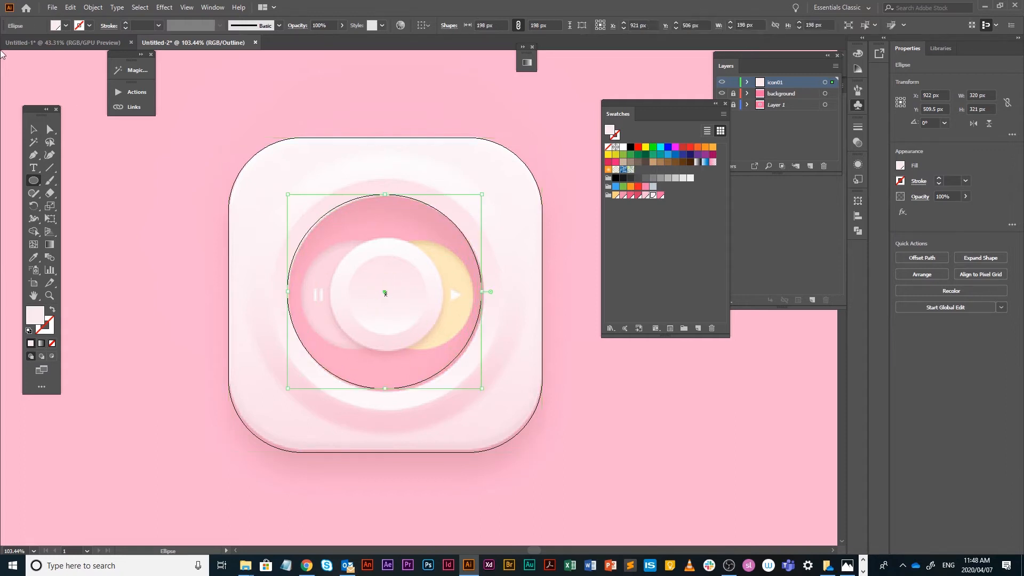
pyautogui.click(35, 125)
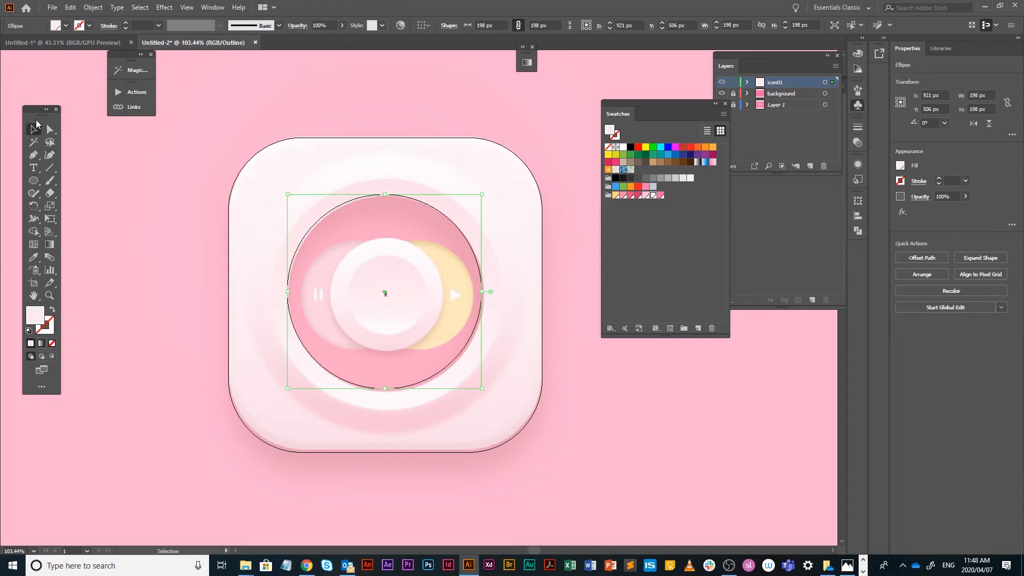
pyautogui.press('Right')
pyautogui.press('Right')
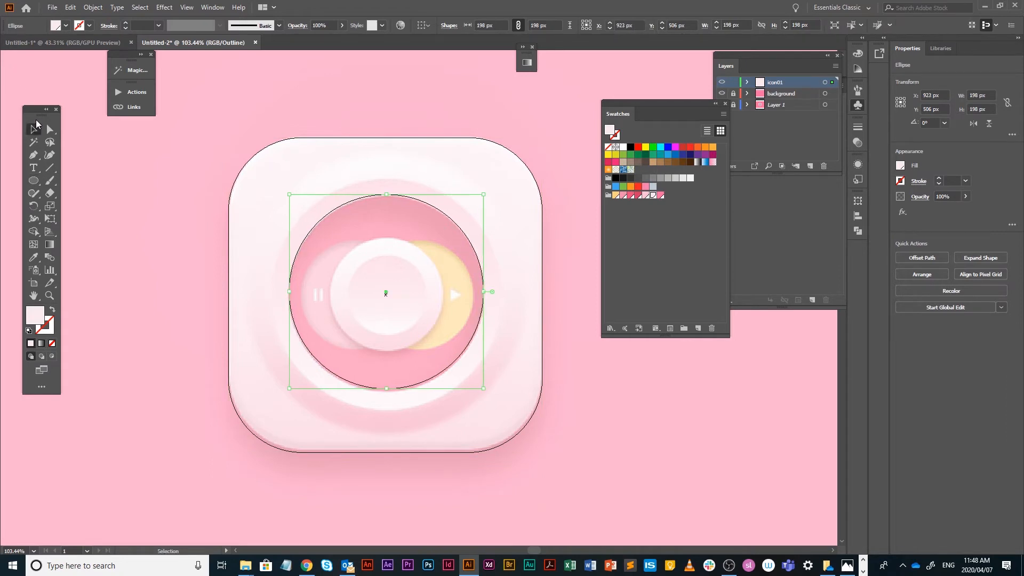
pyautogui.press('Down')
pyautogui.press('Down')
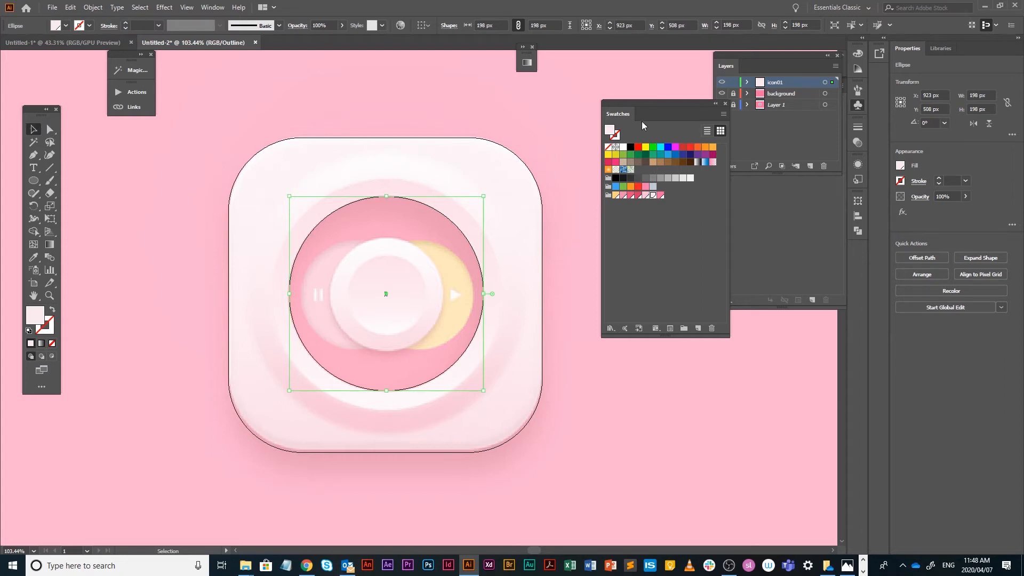
# - Try two fills on the circle: the palette group's last pink swatch and a pink sampled from the reference's recess
pyautogui.click(660, 196)
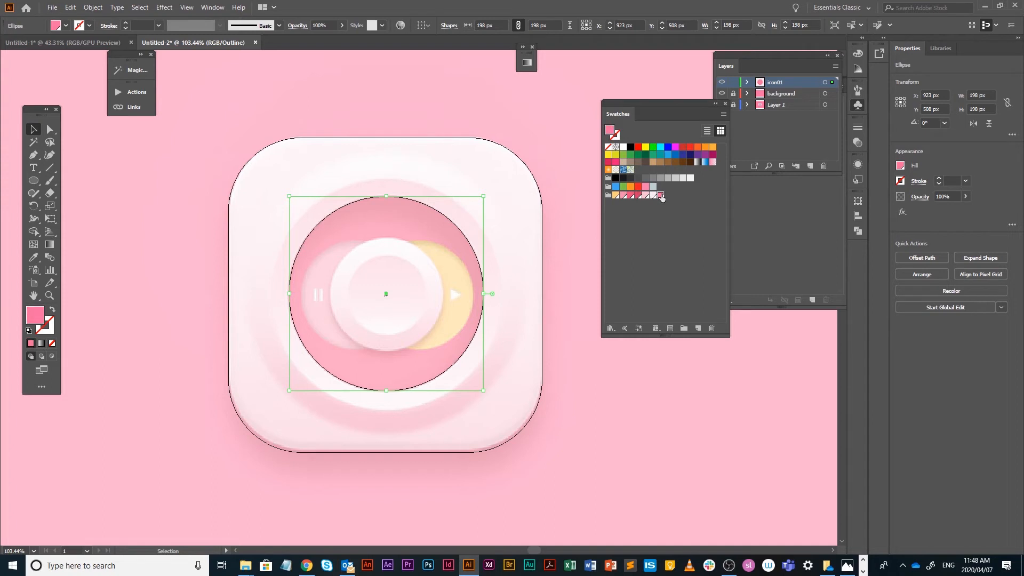
pyautogui.press('i')
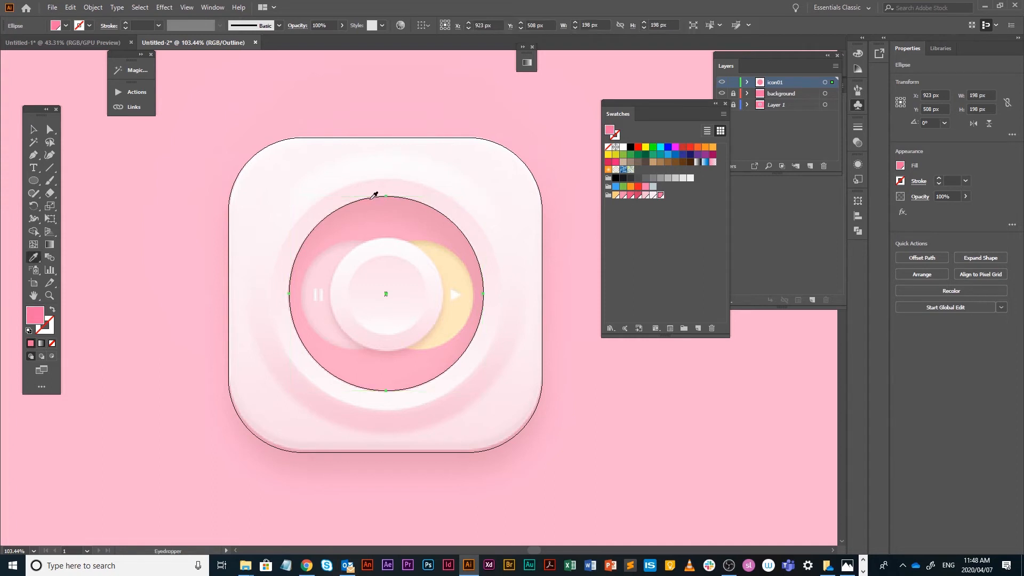
pyautogui.click(394, 228)
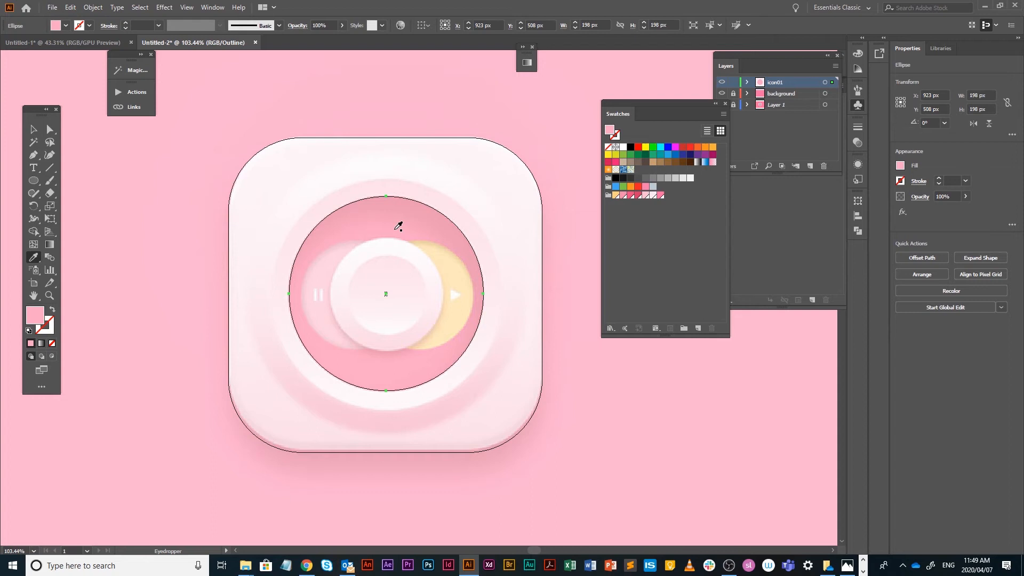
# - Fill the circle with the deep pink third swatch of the palette's colour group and compare it in Preview and Outline views
pyautogui.click(630, 196)
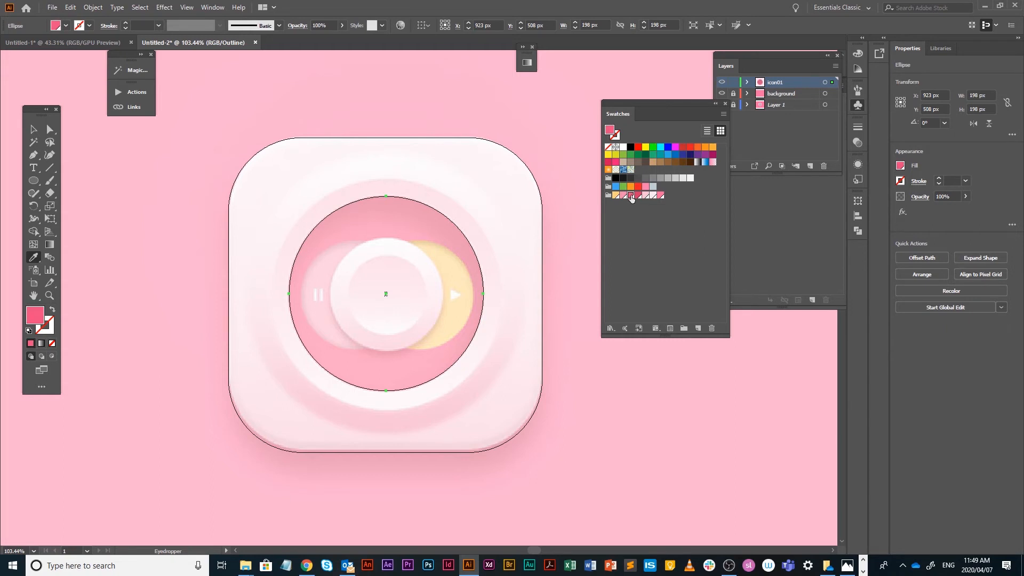
pyautogui.hotkey('ctrl', 'y')
pyautogui.hotkey('ctrl', 'y')
pyautogui.hotkey('ctrl', 'y')
pyautogui.hotkey('ctrl', 'y')
pyautogui.hotkey('ctrl', 'y')
pyautogui.hotkey('ctrl', 'y')
# - Start an Offset Path on the 198 px circle with preview on and try an offset of 15 px
pyautogui.click(34, 130)
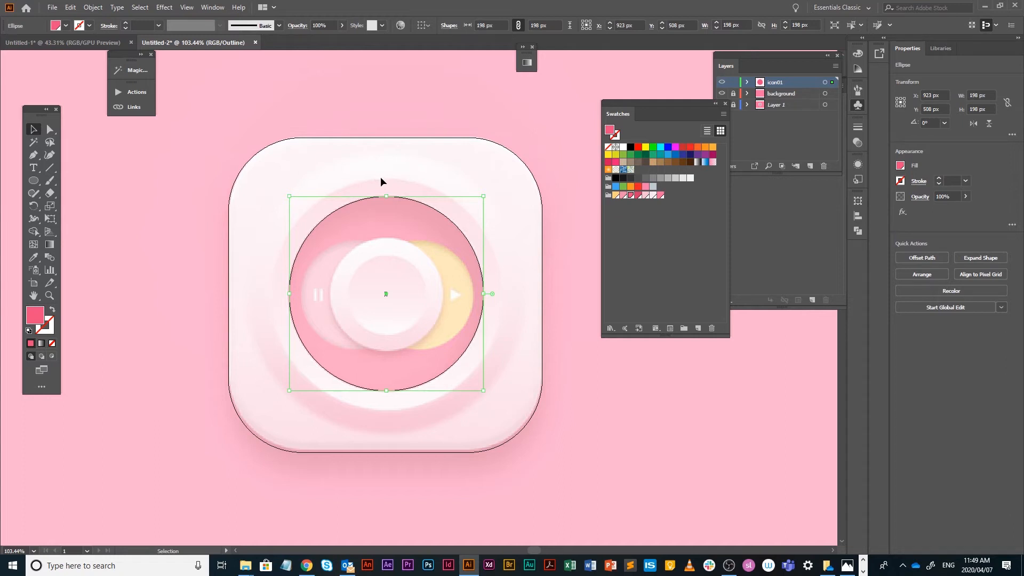
pyautogui.click(93, 8)
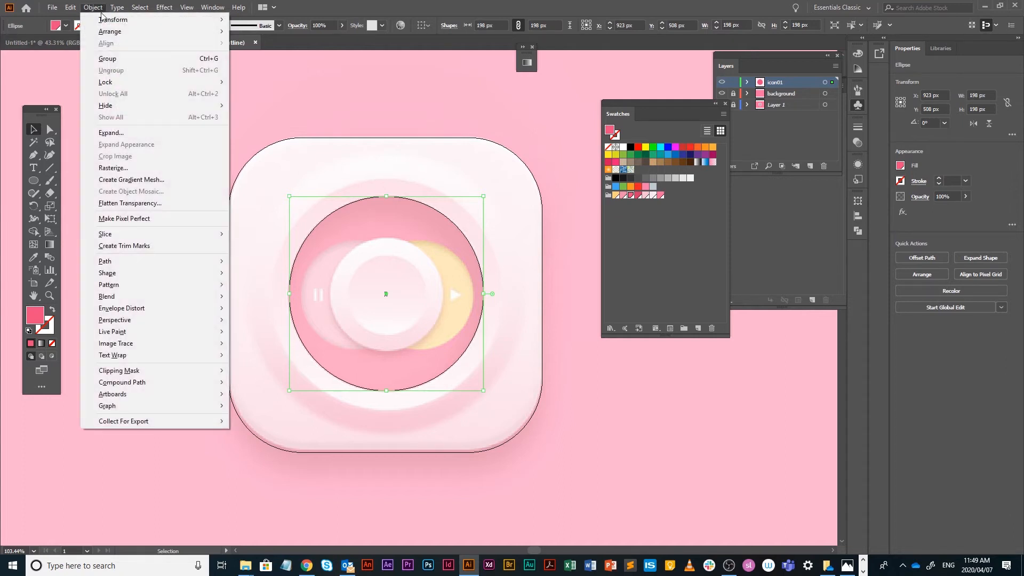
pyautogui.moveTo(114, 260)
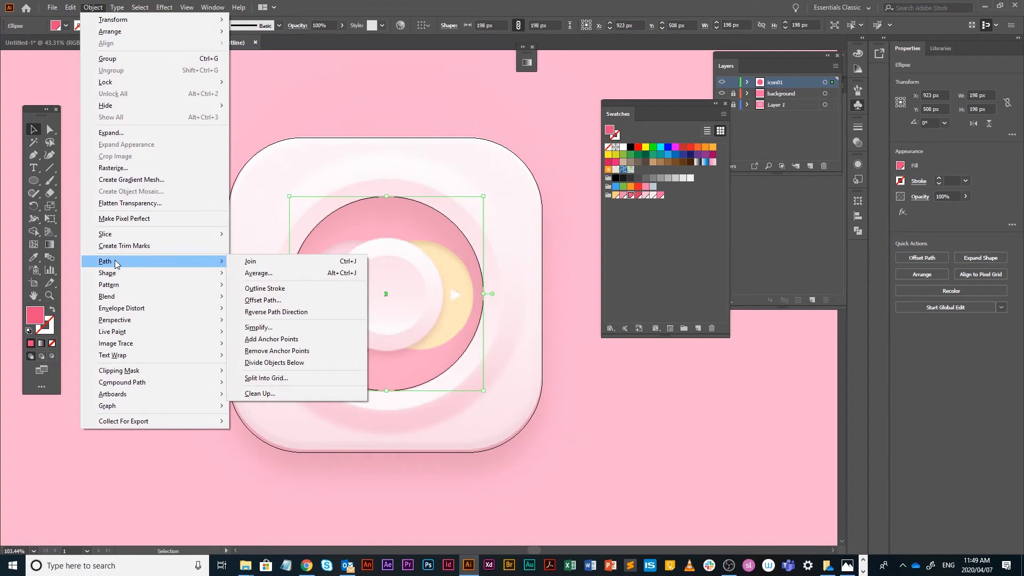
pyautogui.click(291, 301)
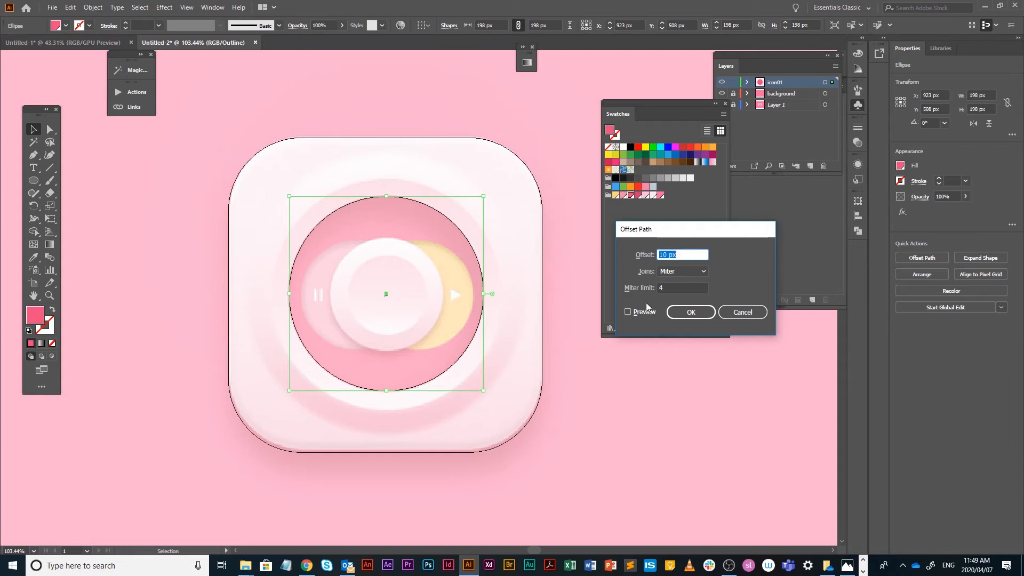
pyautogui.moveTo(664, 233); pyautogui.dragTo(590, 221)
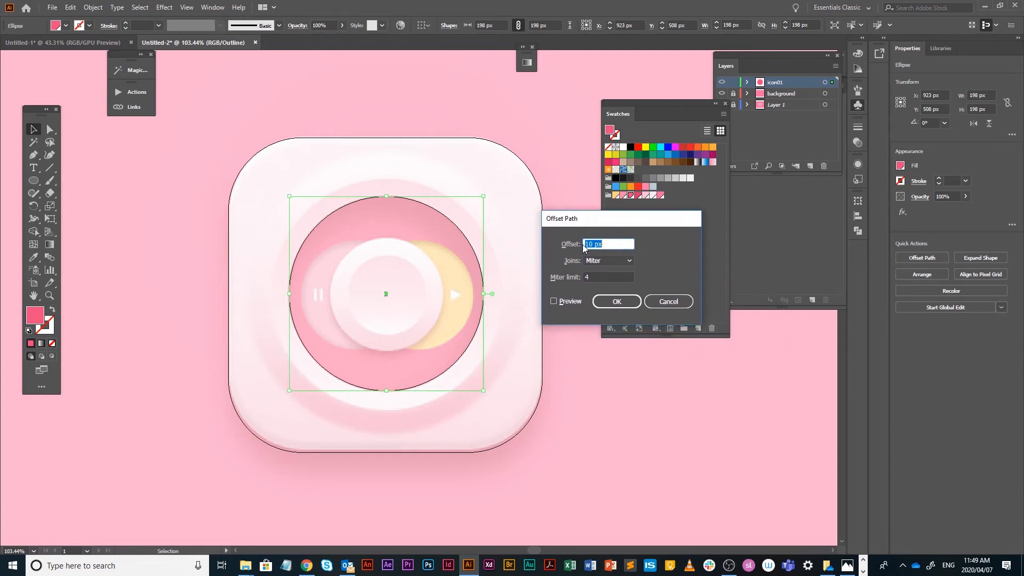
pyautogui.click(555, 301)
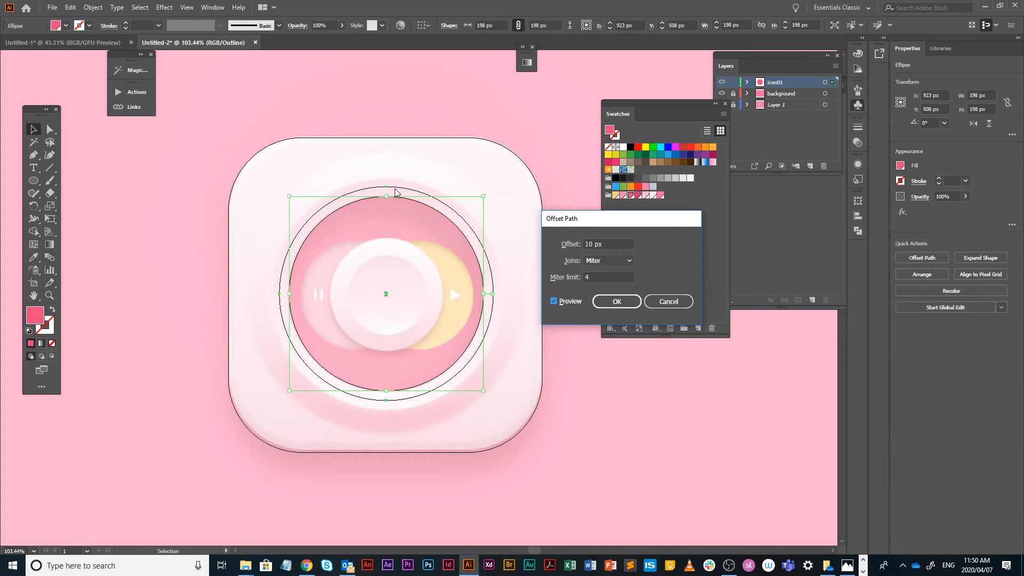
pyautogui.moveTo(621, 243); pyautogui.dragTo(568, 241)
pyautogui.write('15')
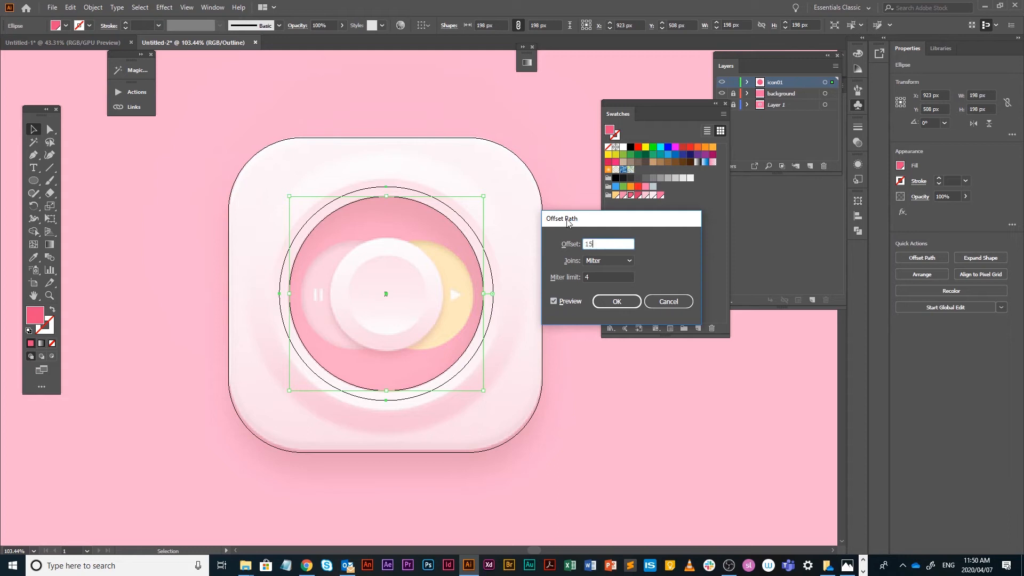
pyautogui.click(575, 304)
pyautogui.click(575, 304)
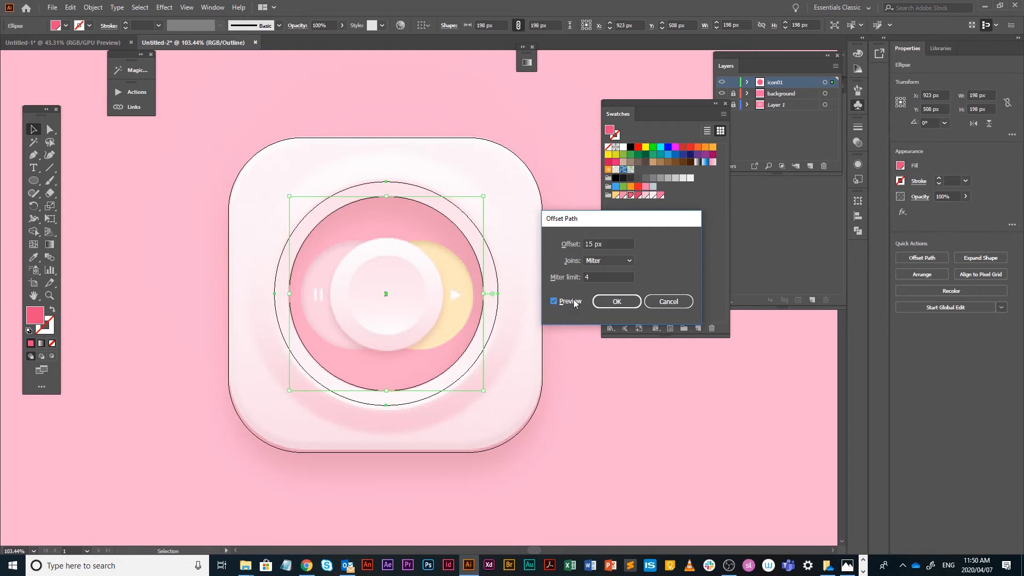
# - Set the path offset to 17 px, check its preview and create the larger circle around the recess
pyautogui.click(576, 245)
pyautogui.write('17')
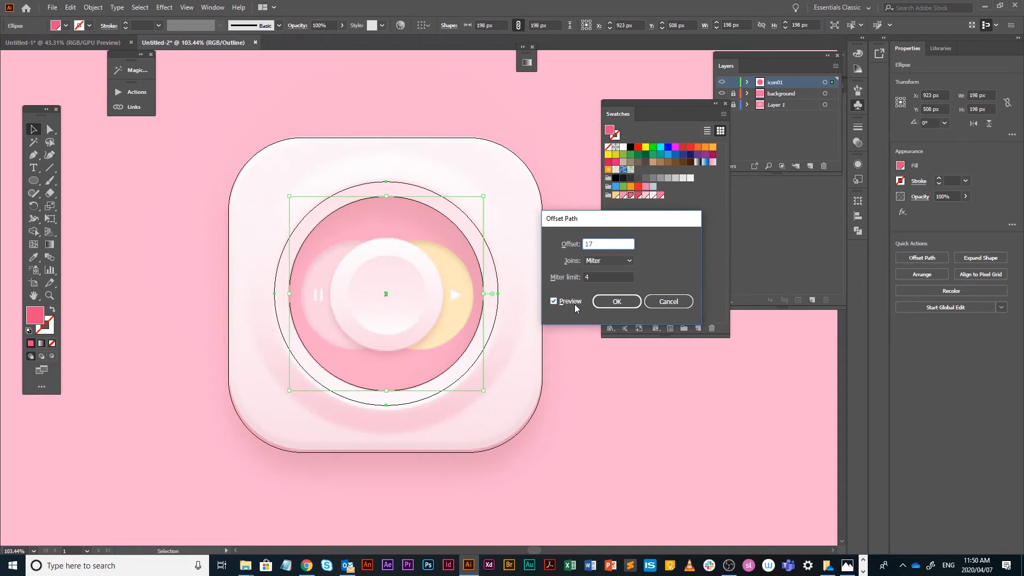
pyautogui.click(560, 301)
pyautogui.click(555, 300)
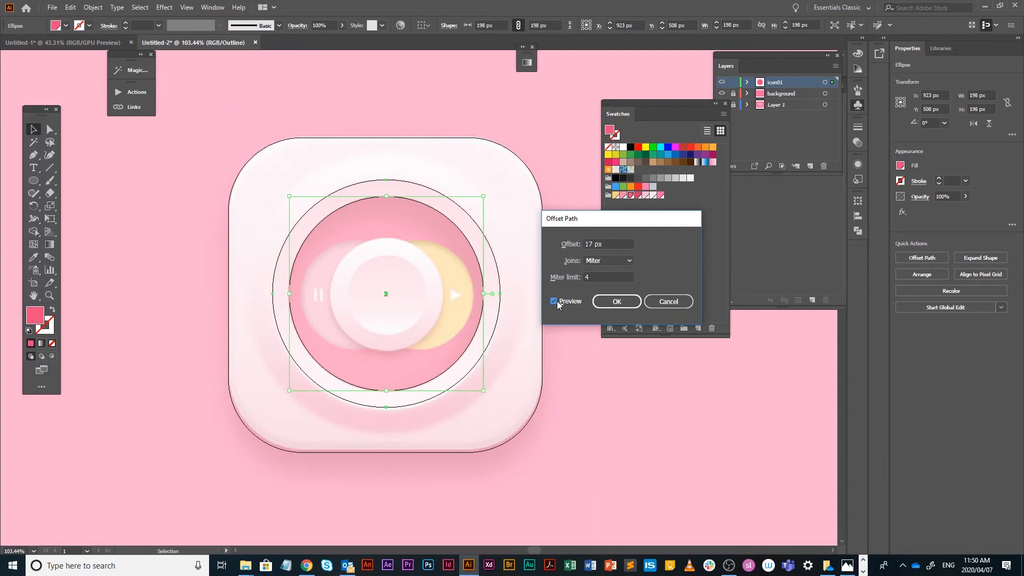
pyautogui.click(617, 302)
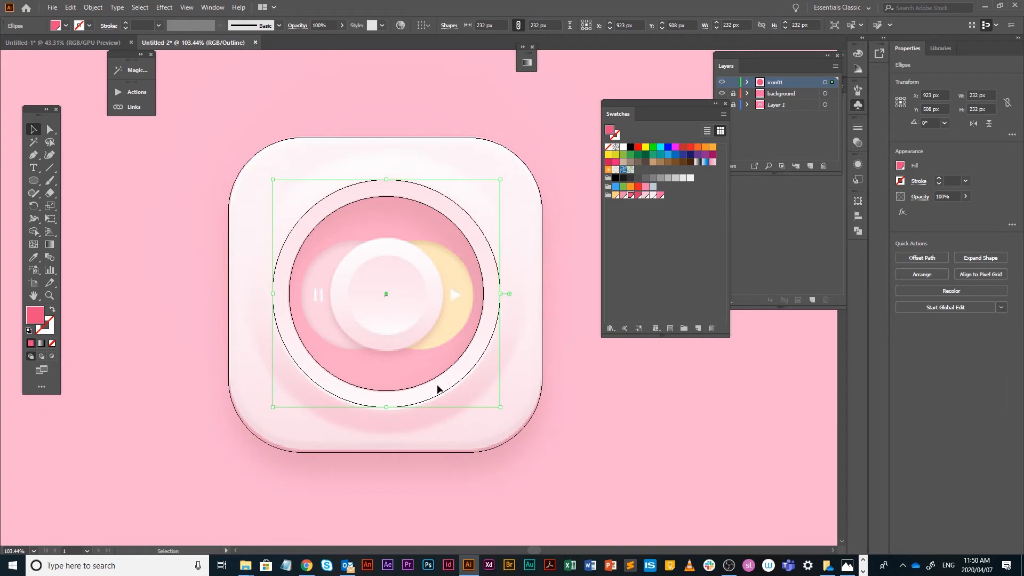
# - Apply the default white-to-black linear gradient to the larger circle, check it in Preview and return to Outline view
pyautogui.press('g')
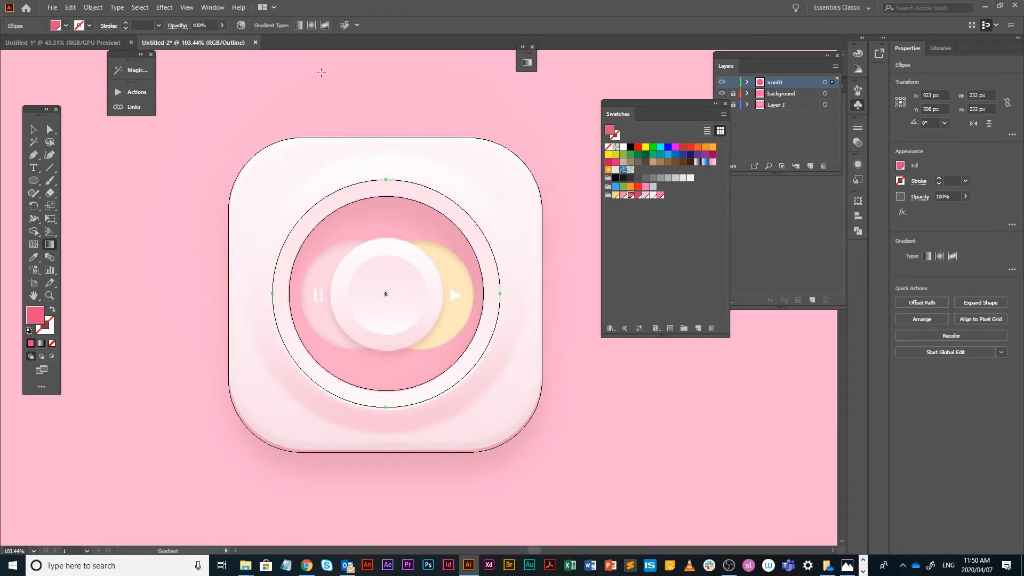
pyautogui.click(526, 64)
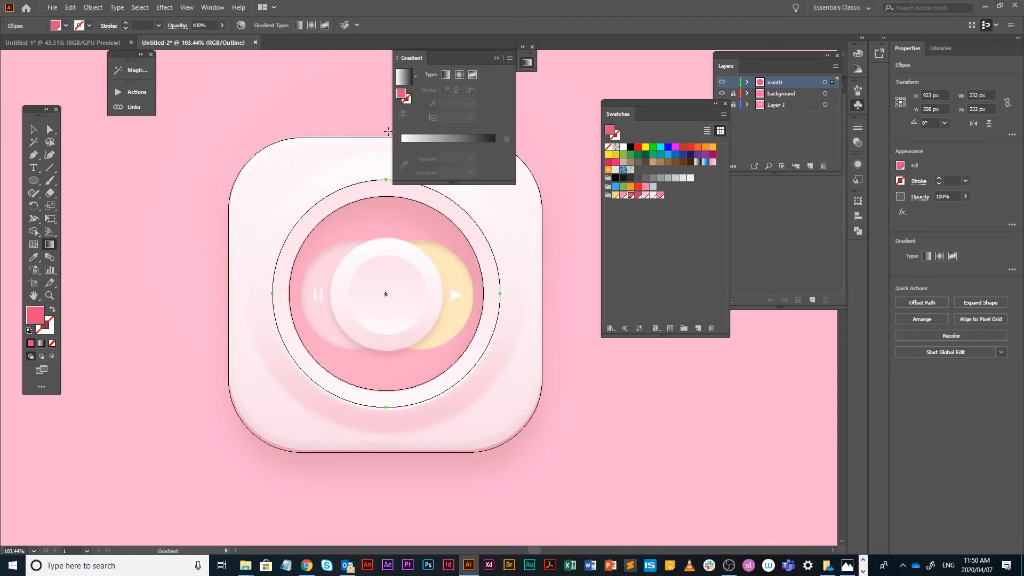
pyautogui.click(448, 142)
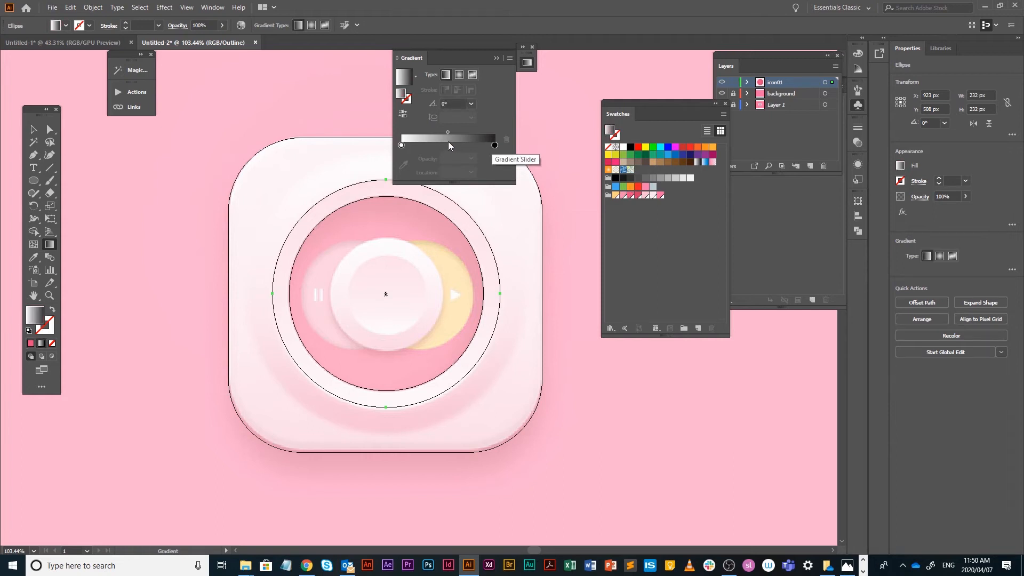
pyautogui.hotkey('ctrl', 'y')
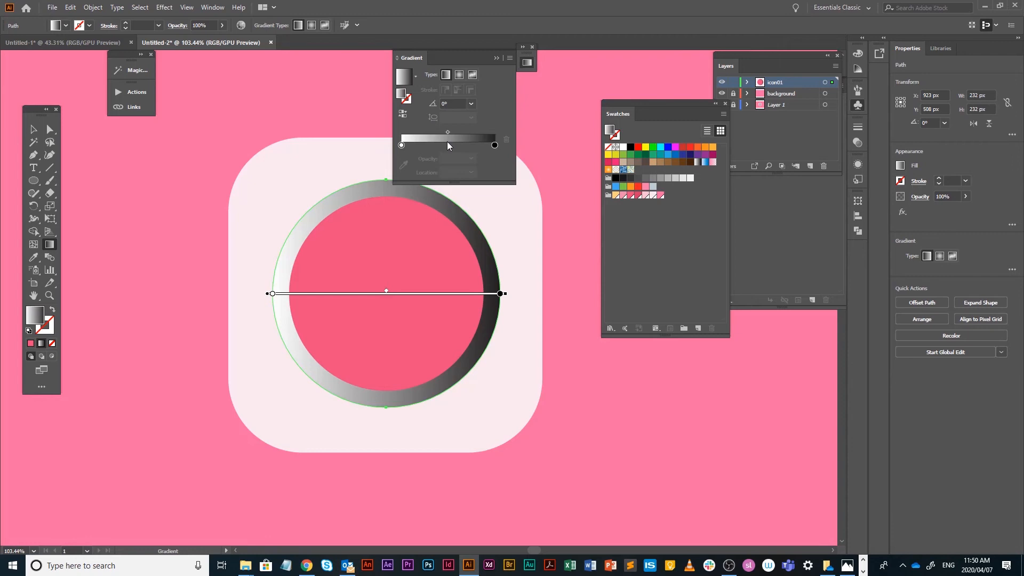
pyautogui.hotkey('ctrl', 'y')
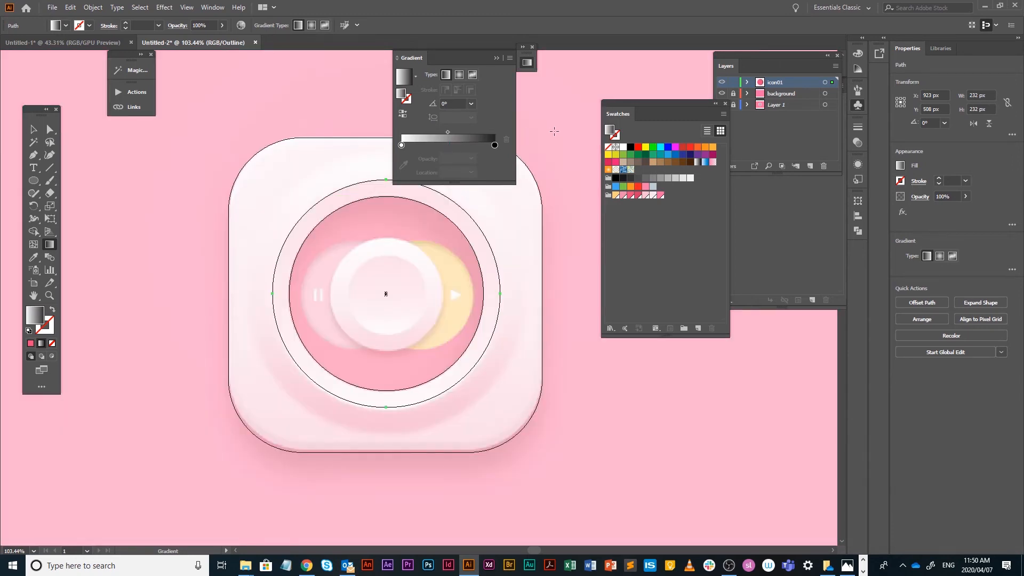
# - Change the gradient's black end stop to the pink swatch R=249 G=193 B=212 and switch to Preview view
pyautogui.click(494, 146)
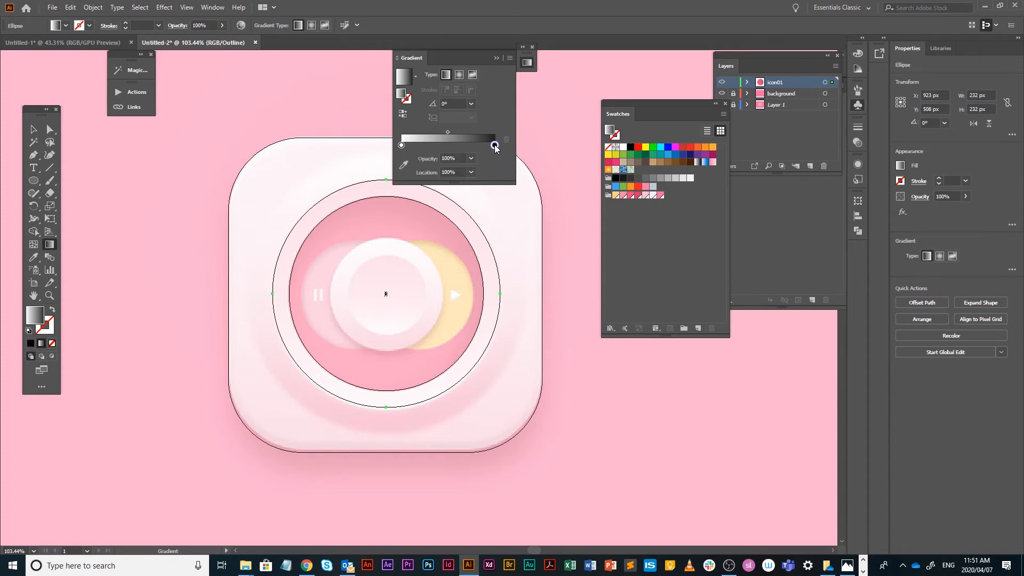
pyautogui.click(645, 188)
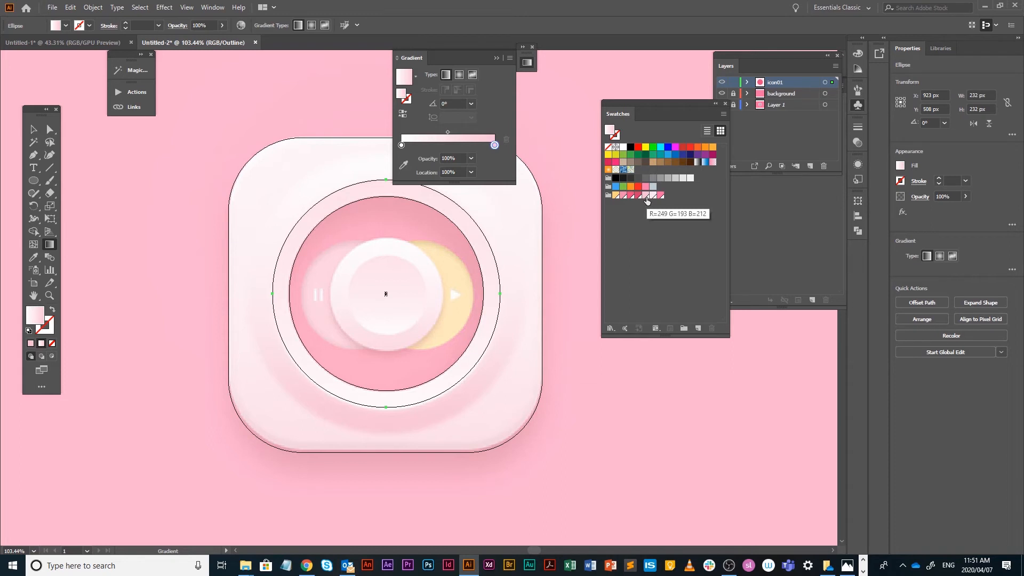
pyautogui.click(401, 145)
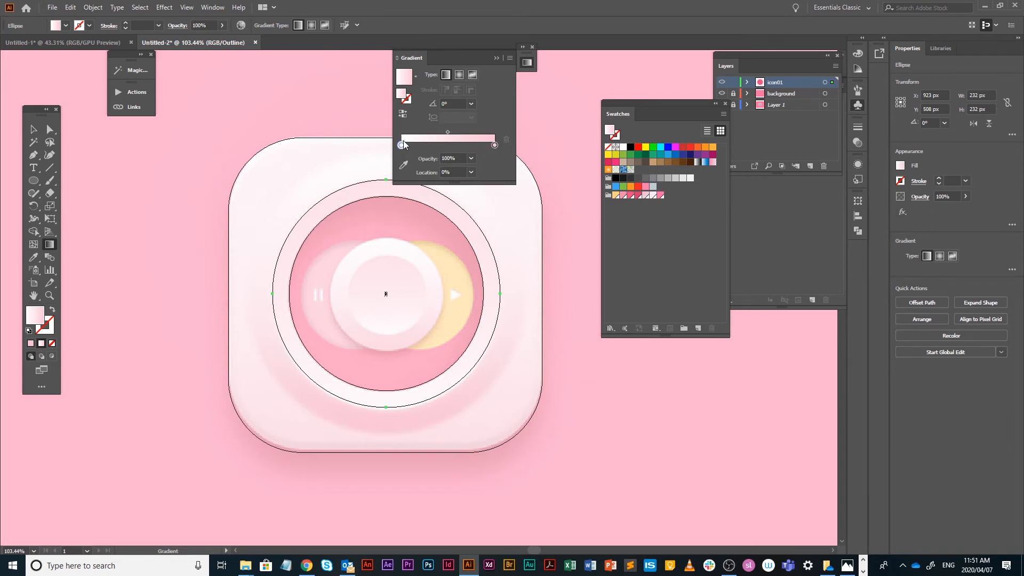
pyautogui.hotkey('ctrl', 'y')
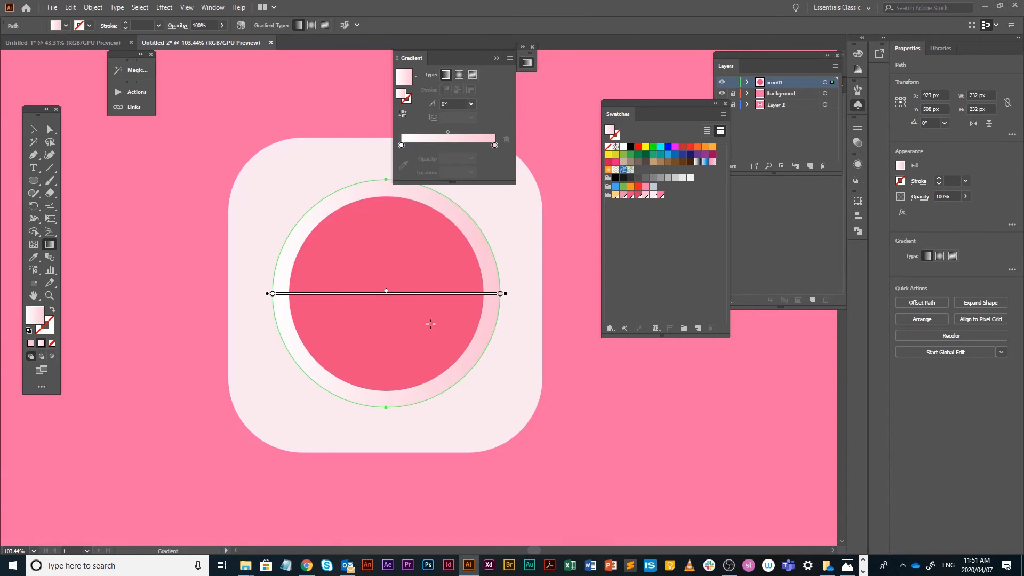
# - Try a gradient angle of -90° on the 232 px circle and set the angle to 90°
pyautogui.click(451, 103)
pyautogui.write('-90')
pyautogui.press('Return')
pyautogui.click(457, 102)
pyautogui.write('90')
pyautogui.press('Return')
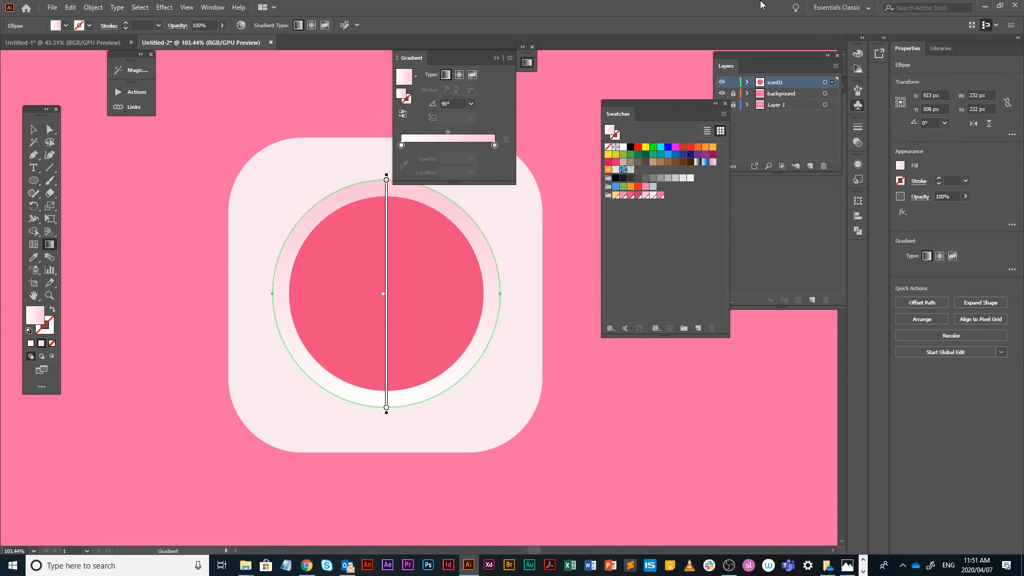
# - Start an Offset Path on the 232 px circle in Outline view with preview on and try an offset of 22 px
pyautogui.hotkey('ctrl', 'y')
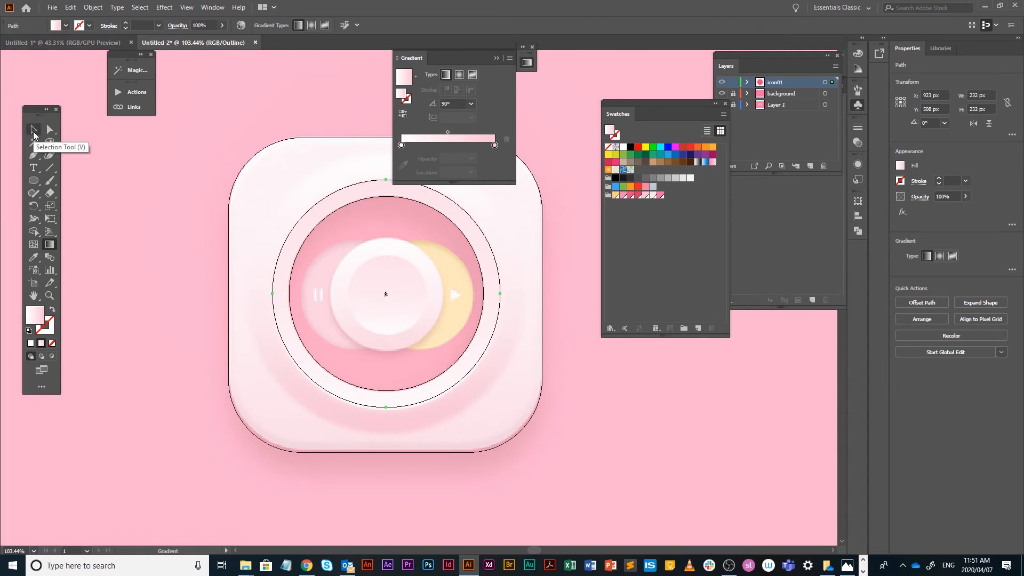
pyautogui.click(33, 130)
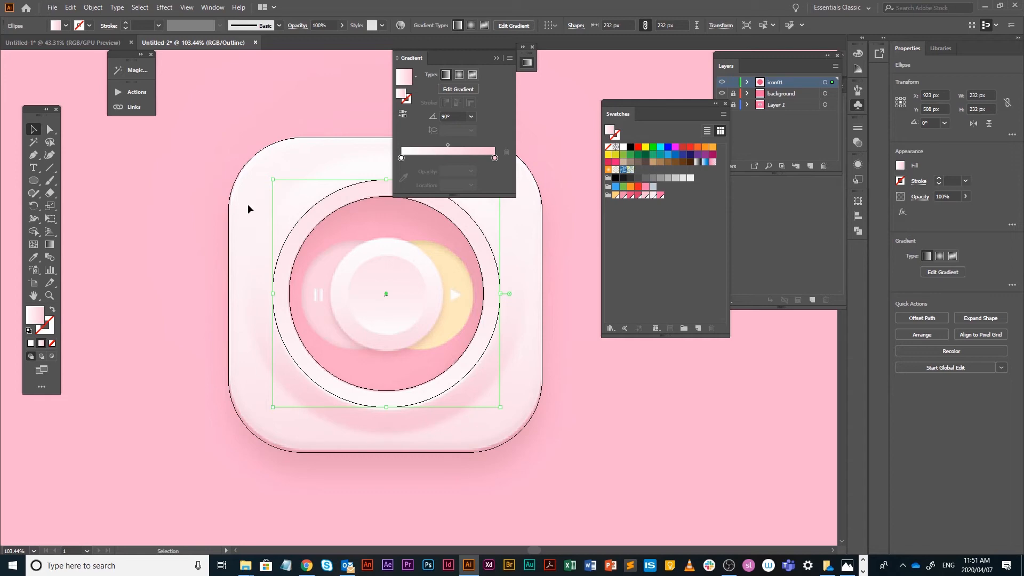
pyautogui.click(73, 8)
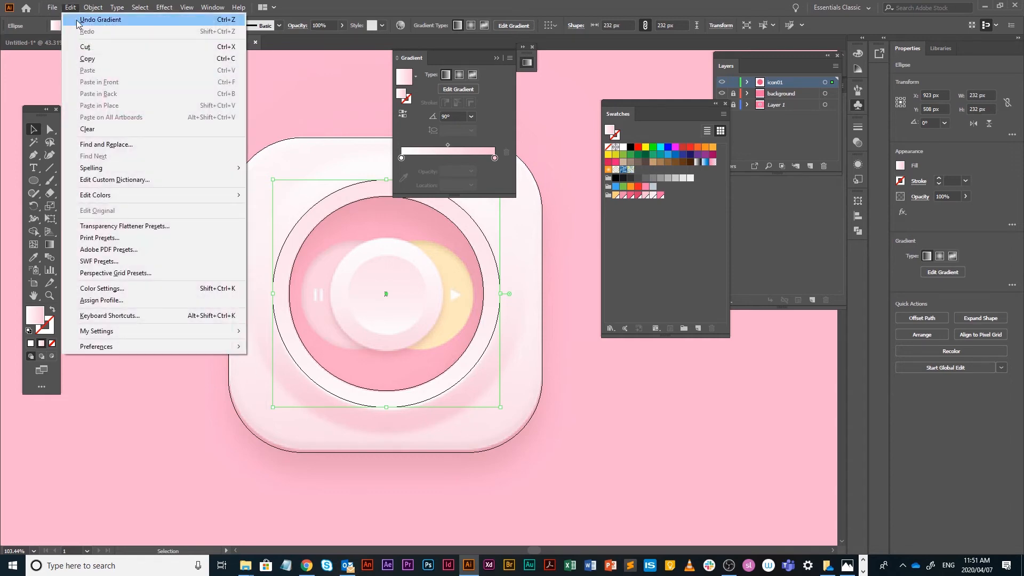
pyautogui.moveTo(93, 7)
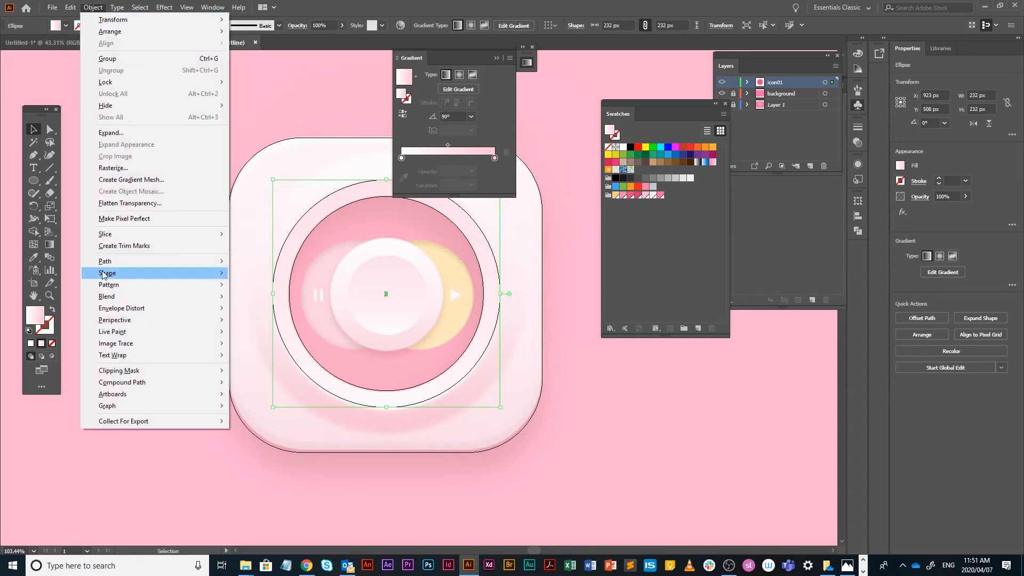
pyautogui.moveTo(107, 262)
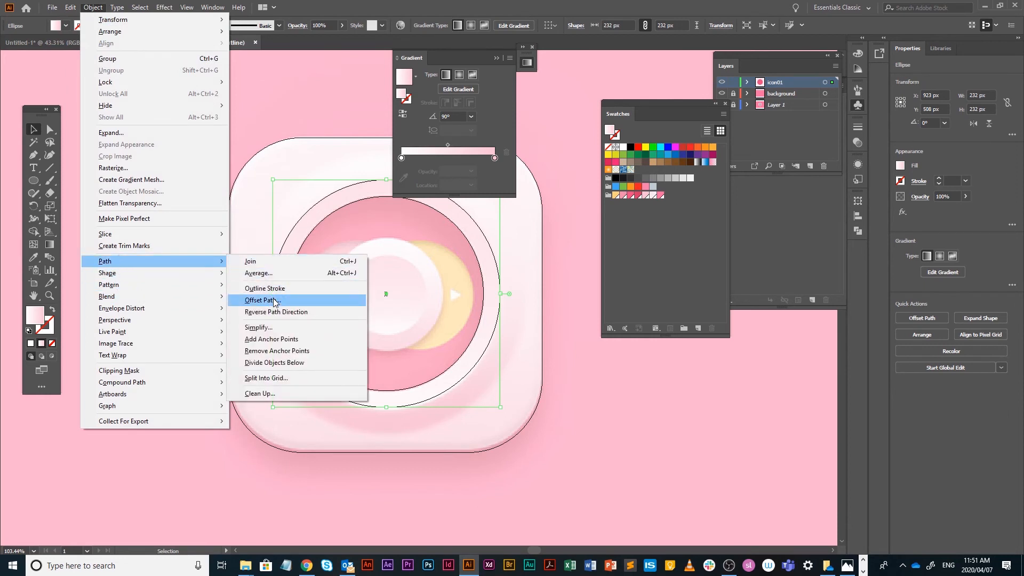
pyautogui.click(273, 301)
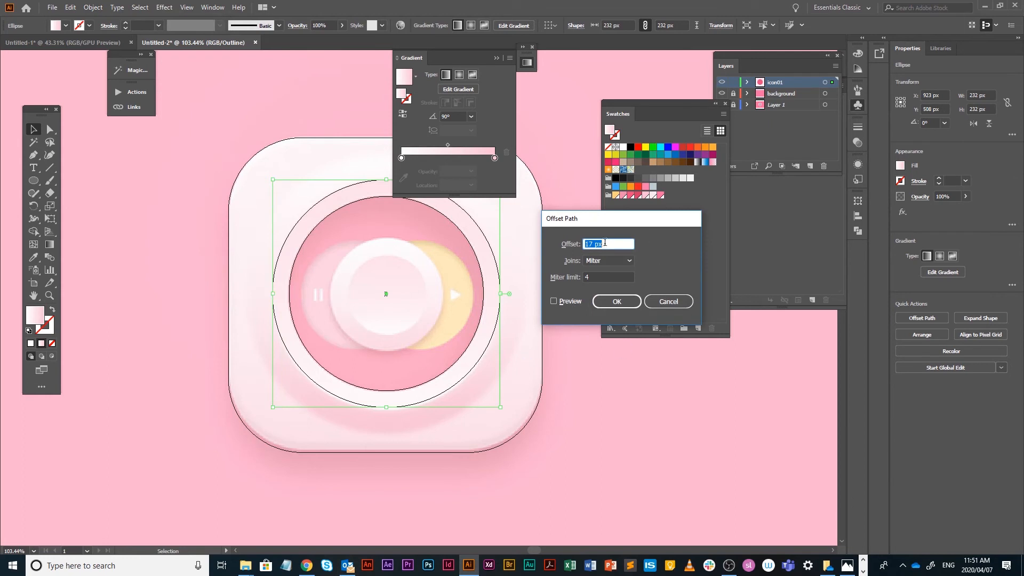
pyautogui.click(570, 300)
pyautogui.click(616, 245)
pyautogui.tripleClick(616, 246)
pyautogui.write('22')
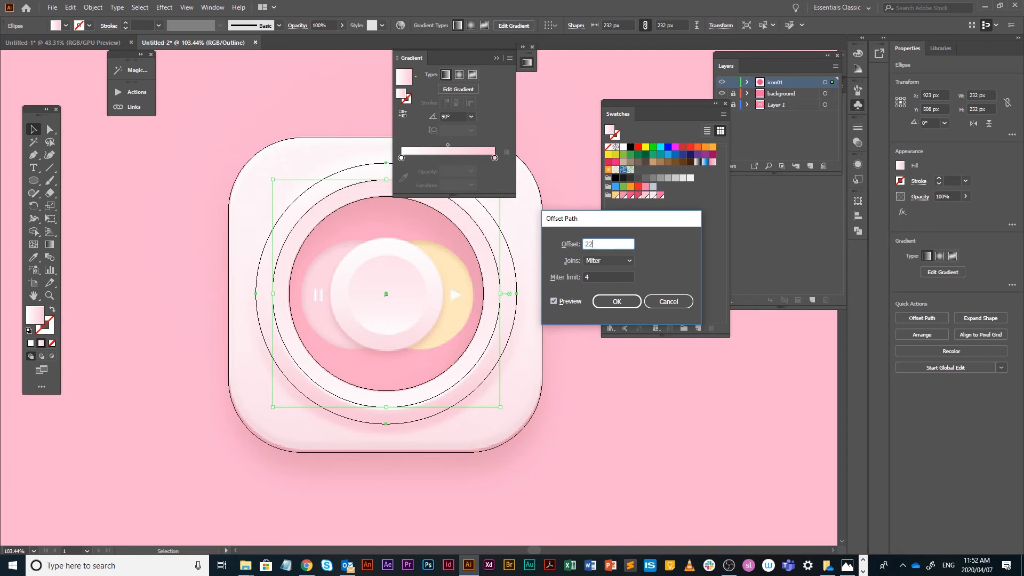
pyautogui.click(555, 300)
pyautogui.click(567, 304)
# - Set the path offset to 25 px, check its preview and create the outermost circle
pyautogui.tripleClick(609, 246)
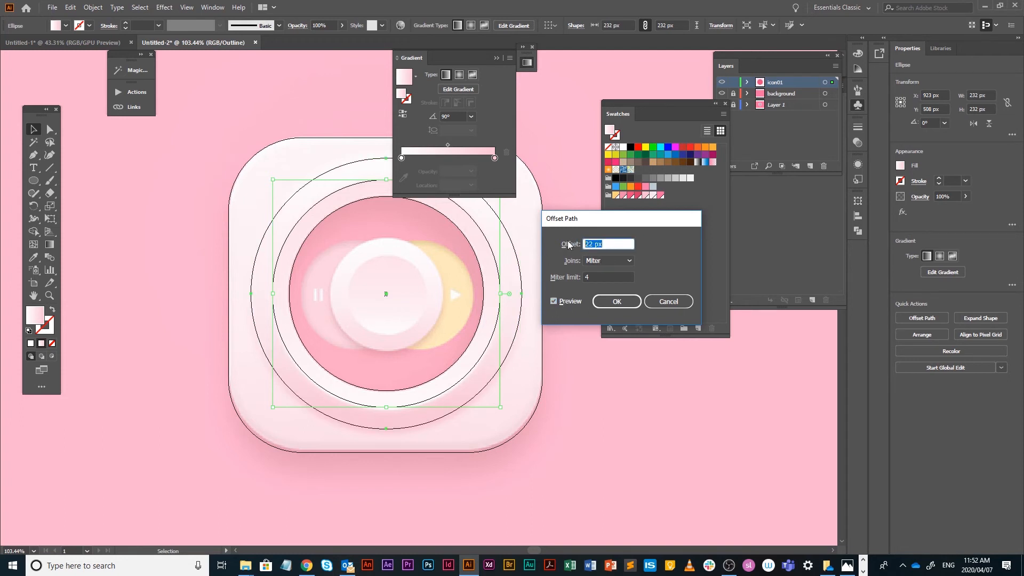
pyautogui.write('25')
pyautogui.click(565, 302)
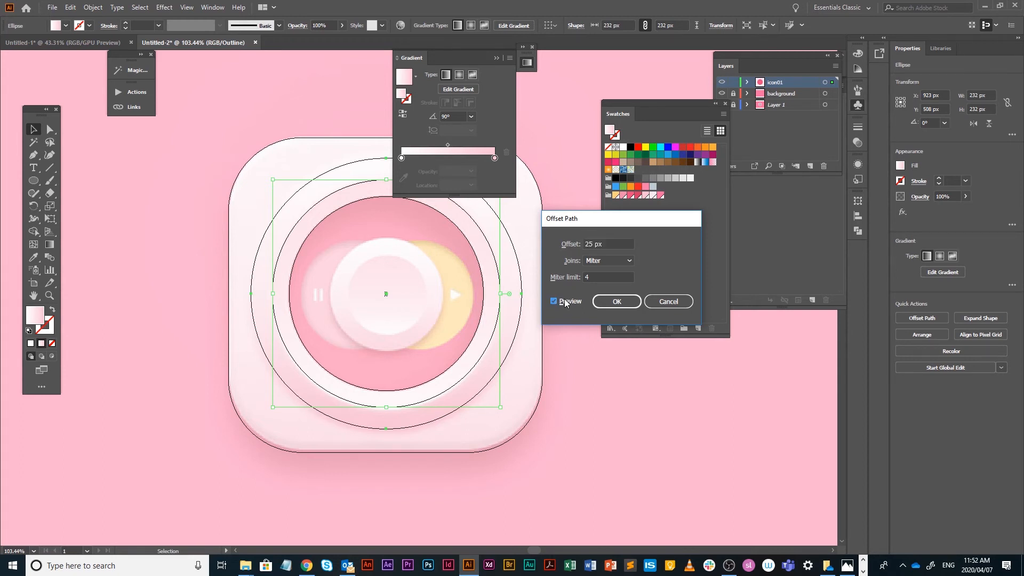
pyautogui.click(565, 302)
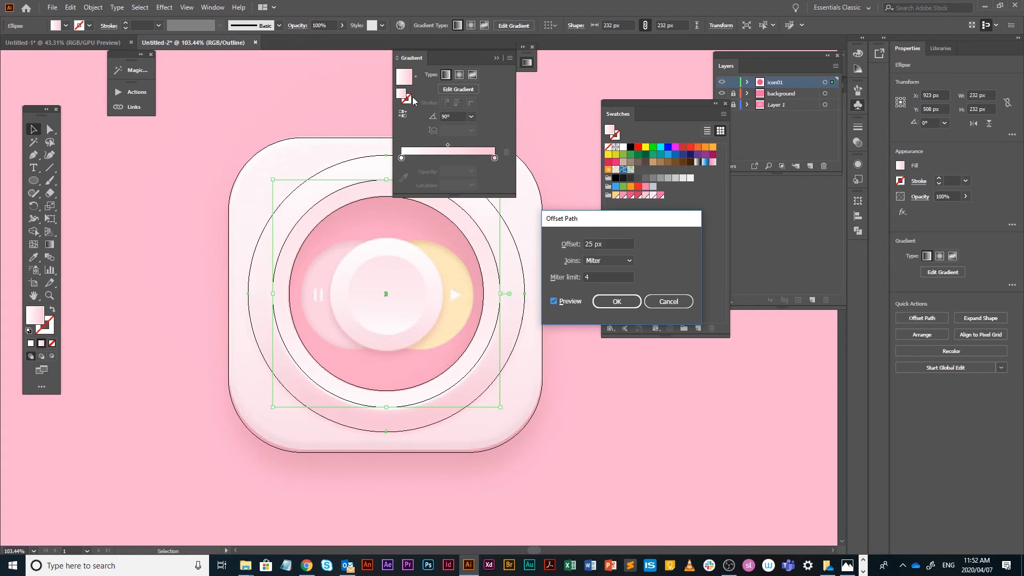
pyautogui.click(634, 302)
# - Switch to Preview view and set the outermost circle's gradient angle to -90°
pyautogui.hotkey('ctrl', 'y')
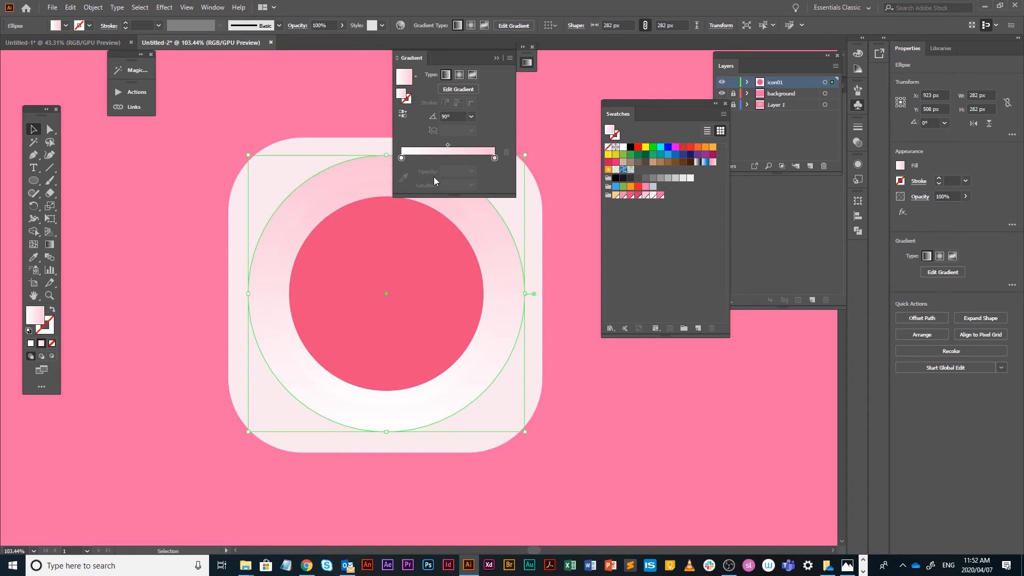
pyautogui.click(432, 117)
pyautogui.write('-50')
pyautogui.press('Return')
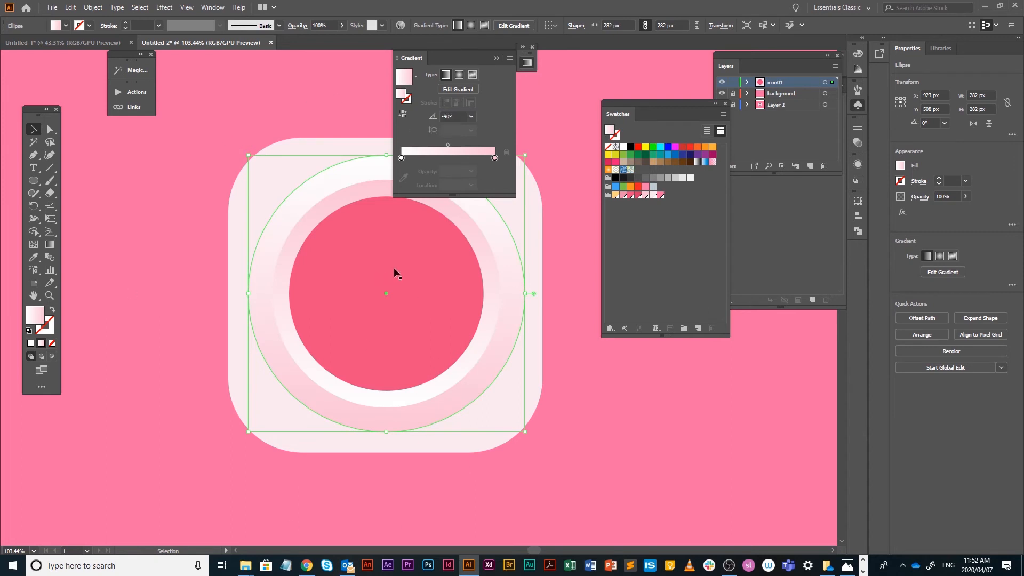
# - Select the concentric circles one by one and all three together to review how they are stacked
pyautogui.click(344, 191)
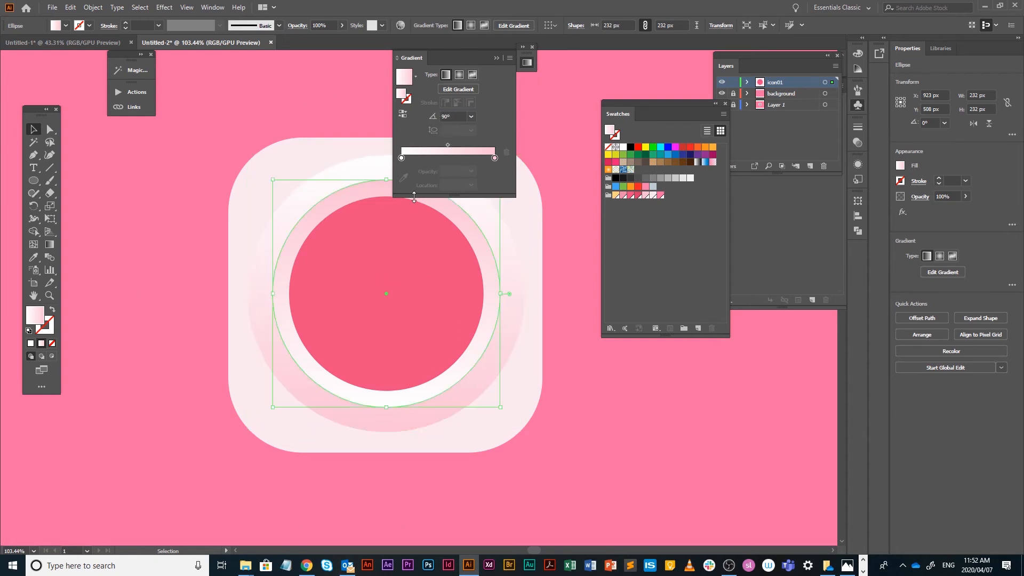
pyautogui.click(406, 271)
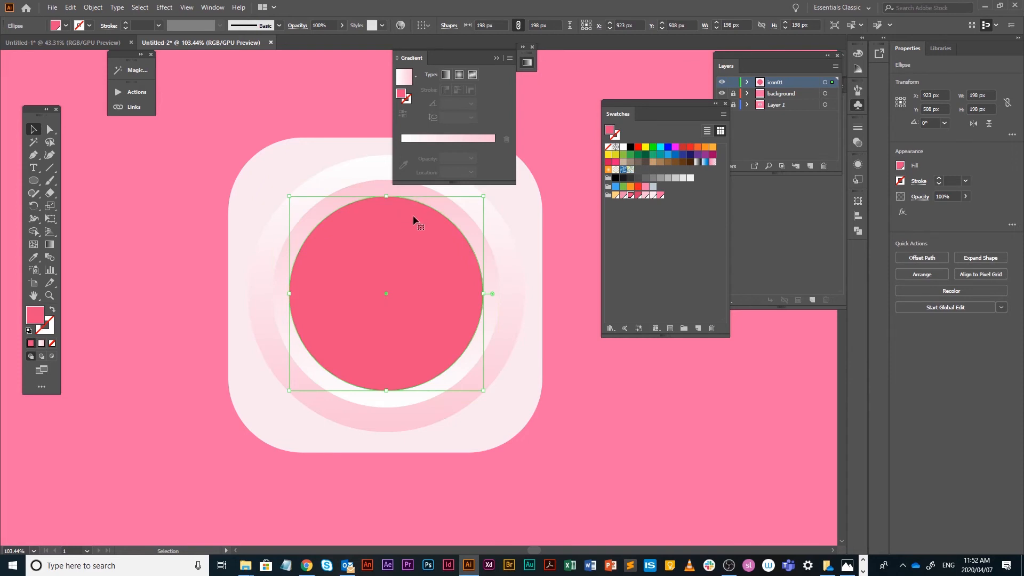
pyautogui.keyDown('shift'); pyautogui.click(375, 182); pyautogui.keyUp('shift')
pyautogui.keyDown('shift'); pyautogui.click(368, 160); pyautogui.keyUp('shift')
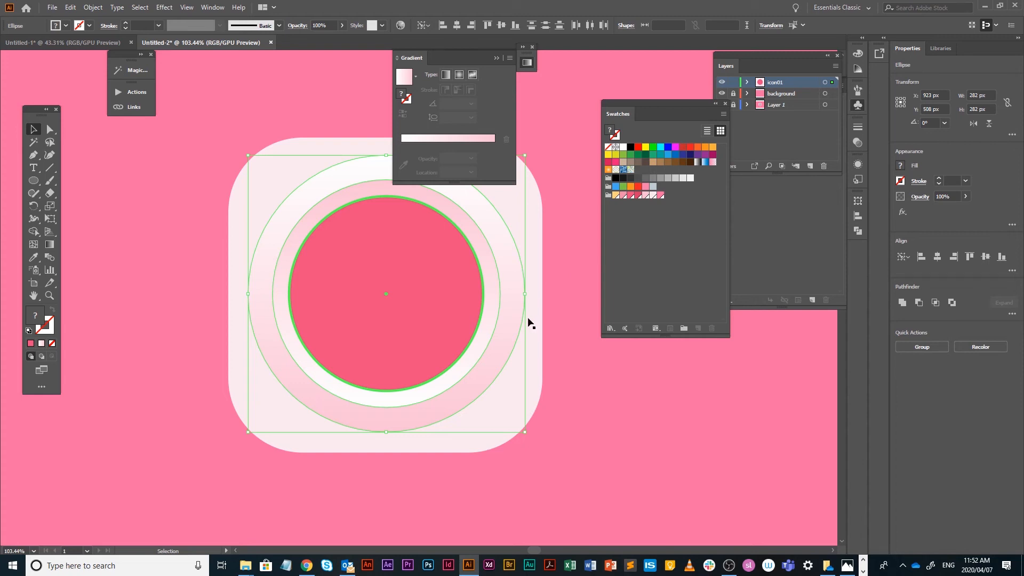
pyautogui.click(541, 311)
# - Start an Inner Glow effect on the 198 px circle, using Outline view, and set its mode to Normal
pyautogui.click(423, 239)
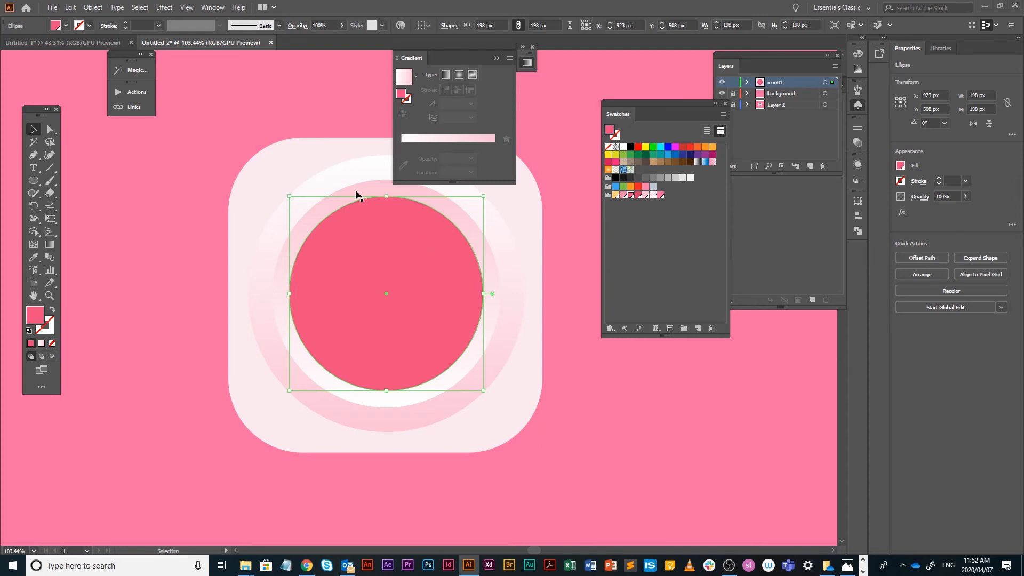
pyautogui.press('a')
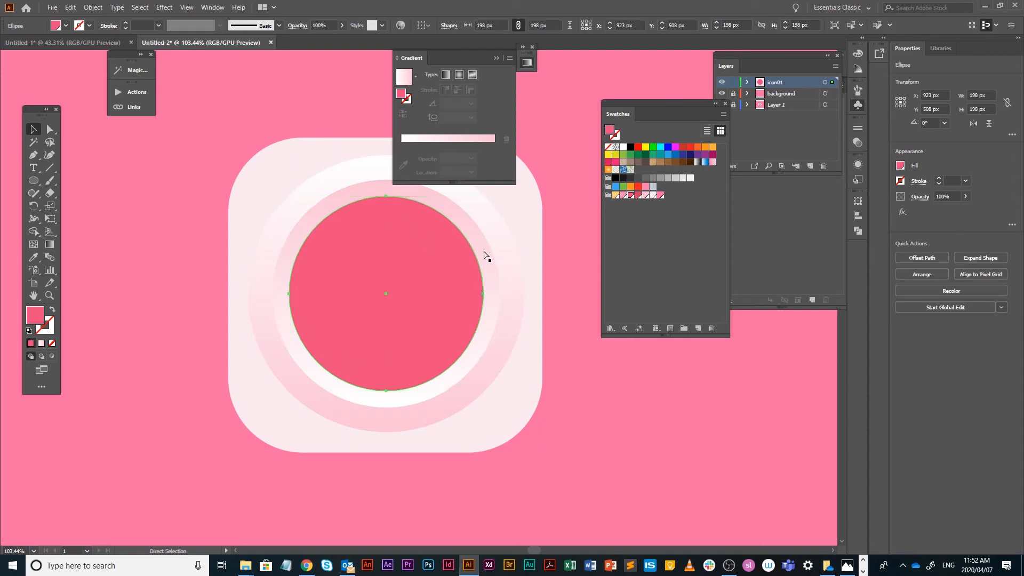
pyautogui.hotkey('ctrl', 'y')
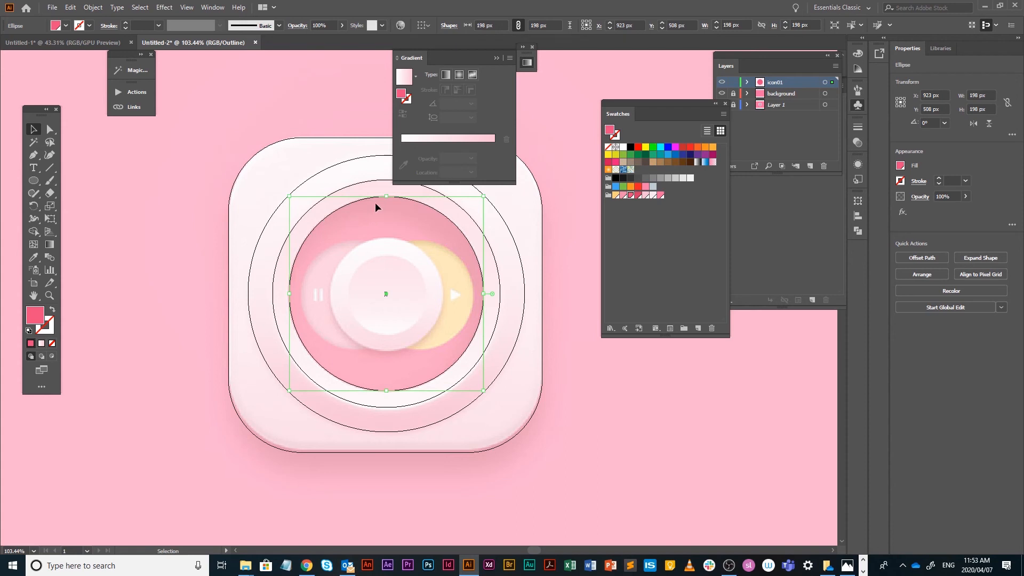
pyautogui.click(167, 8)
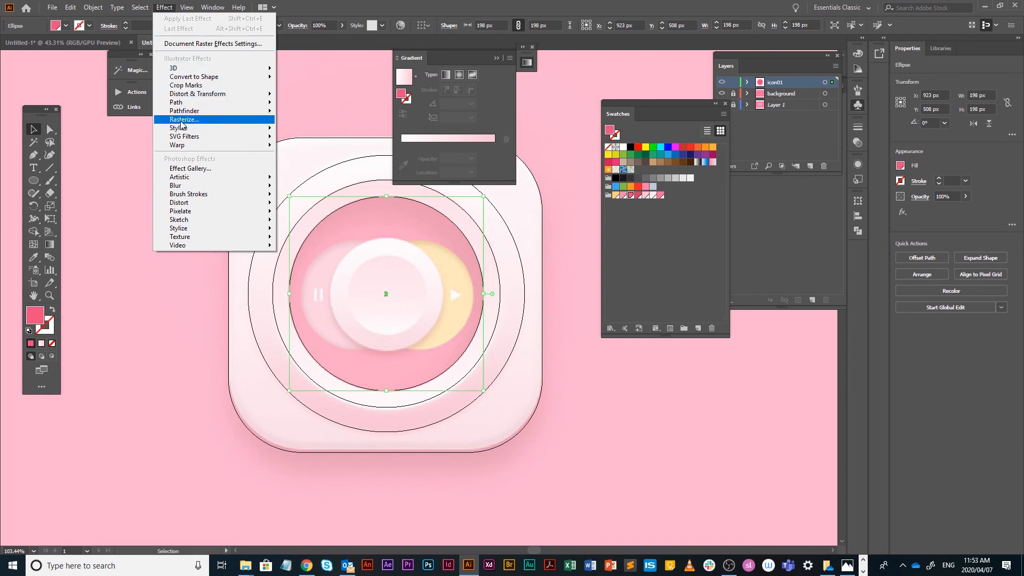
pyautogui.moveTo(185, 104)
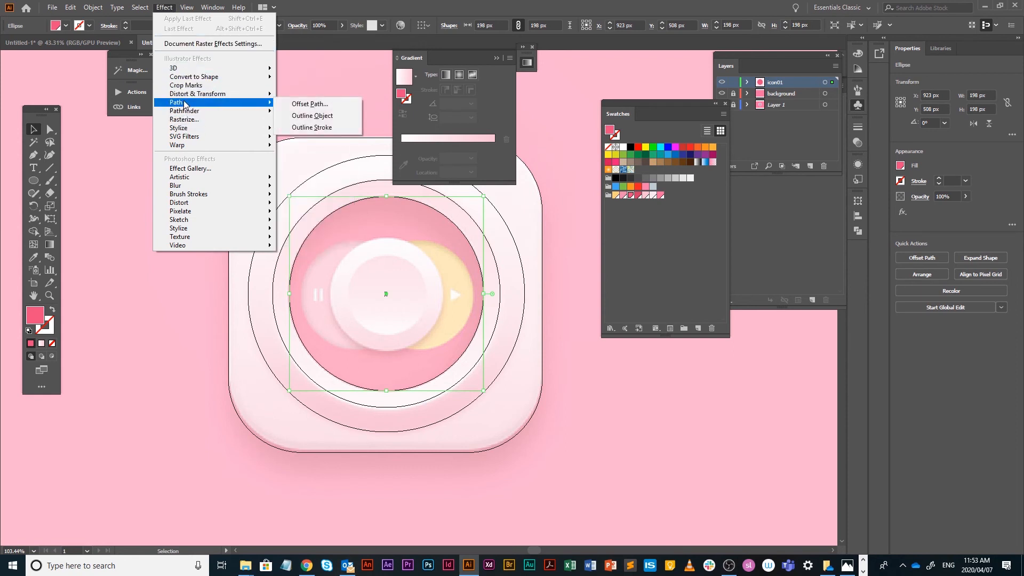
pyautogui.moveTo(185, 133)
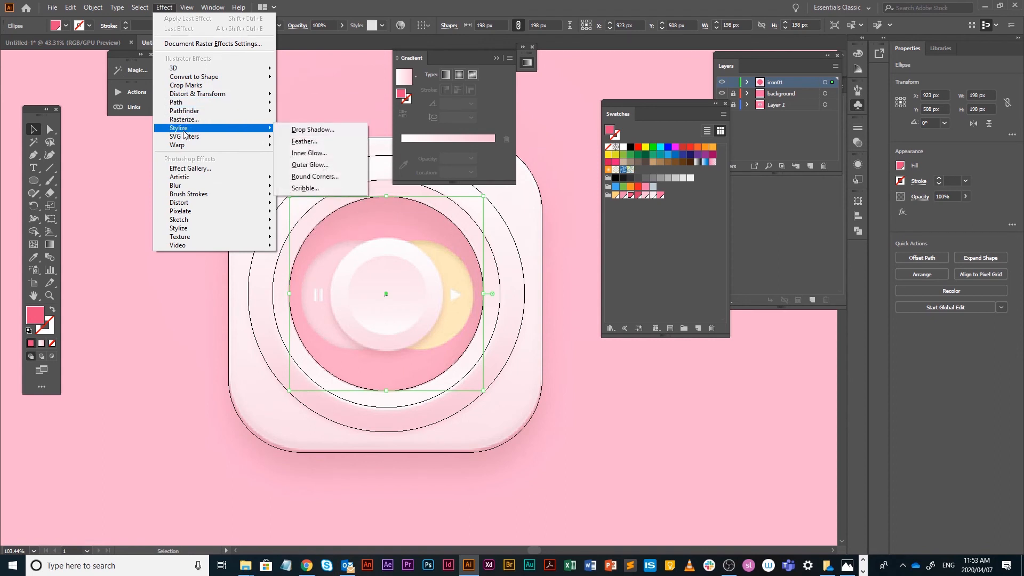
pyautogui.click(350, 153)
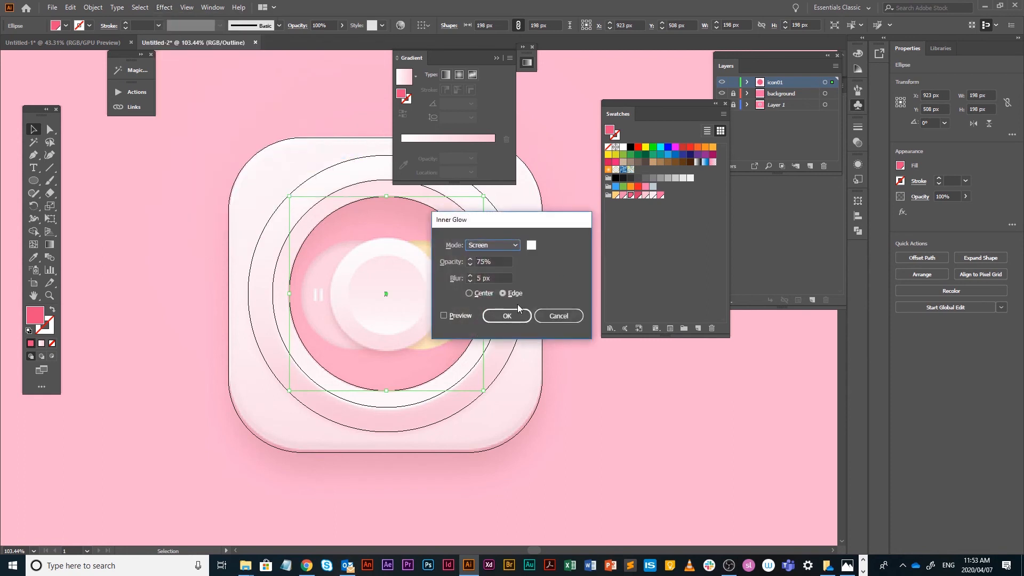
pyautogui.click(494, 247)
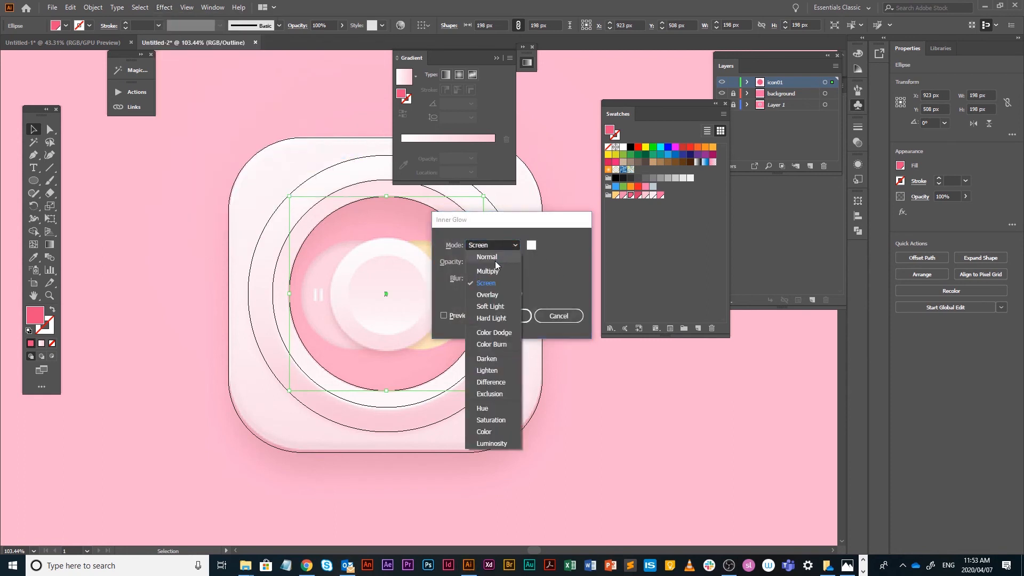
pyautogui.click(495, 254)
# - Set the inner glow colour to dark crimson 8E093F, apply the effect and switch to Preview view
pyautogui.click(529, 245)
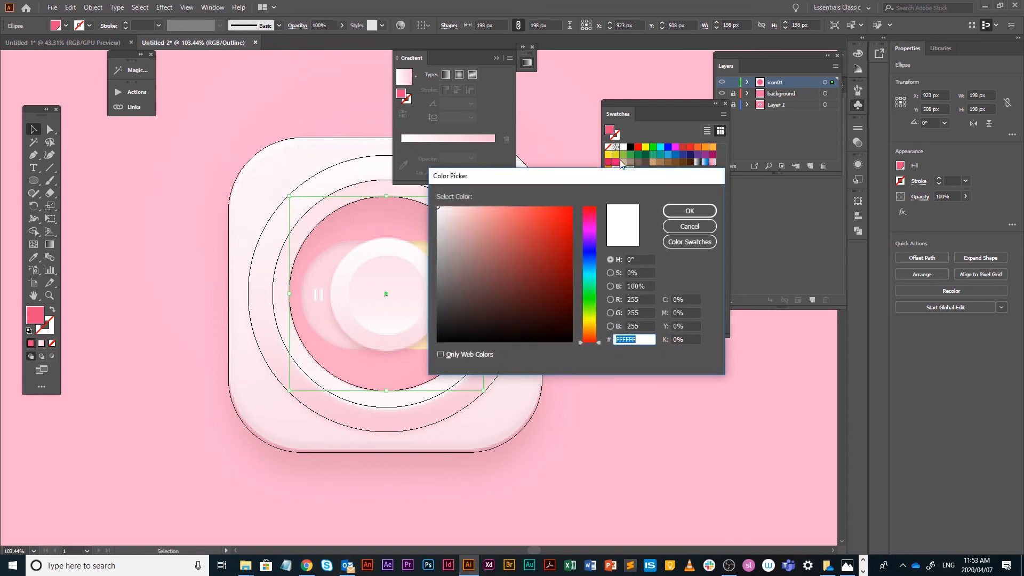
pyautogui.click(590, 226)
pyautogui.moveTo(591, 228); pyautogui.dragTo(590, 234)
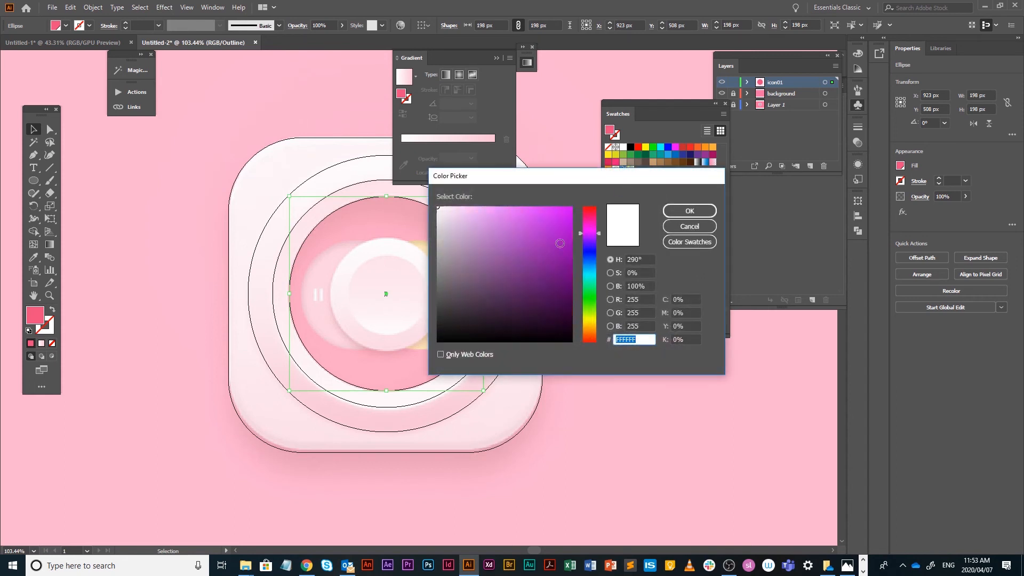
pyautogui.moveTo(609, 180); pyautogui.dragTo(609, 276)
pyautogui.moveTo(589, 326); pyautogui.dragTo(591, 315)
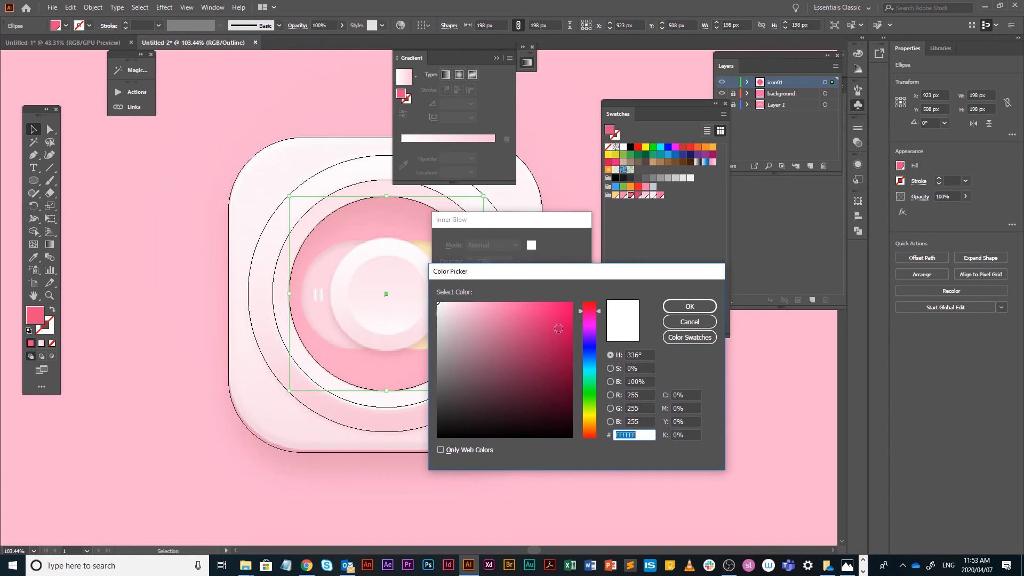
pyautogui.moveTo(559, 326); pyautogui.dragTo(565, 361)
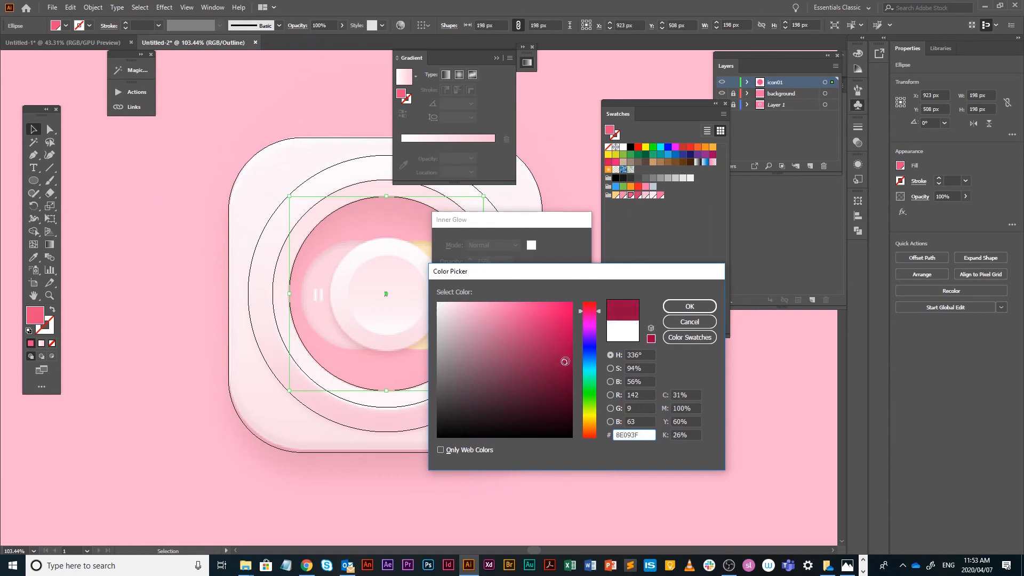
pyautogui.click(689, 306)
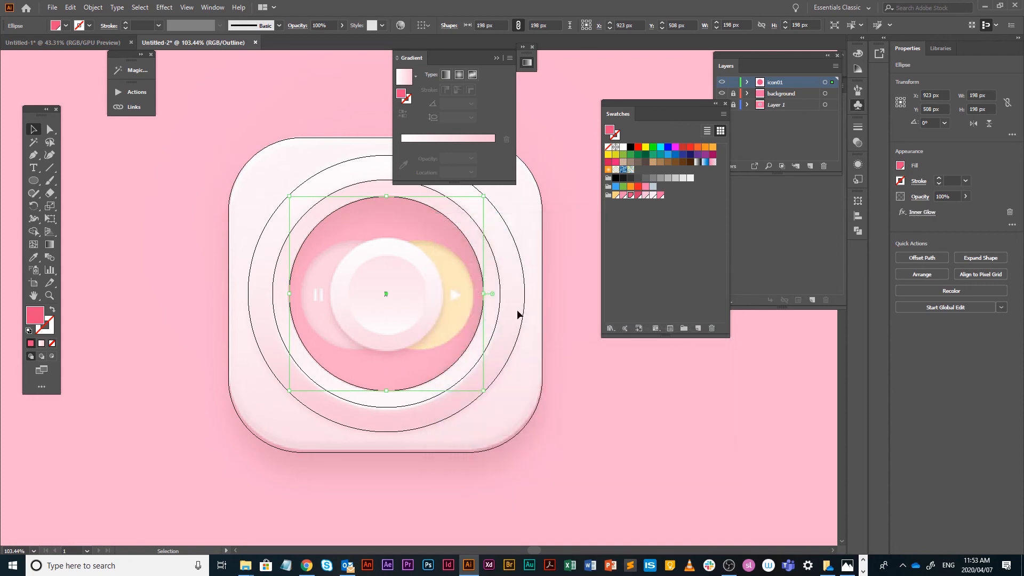
pyautogui.hotkey('ctrl', 'y')
pyautogui.press('v')
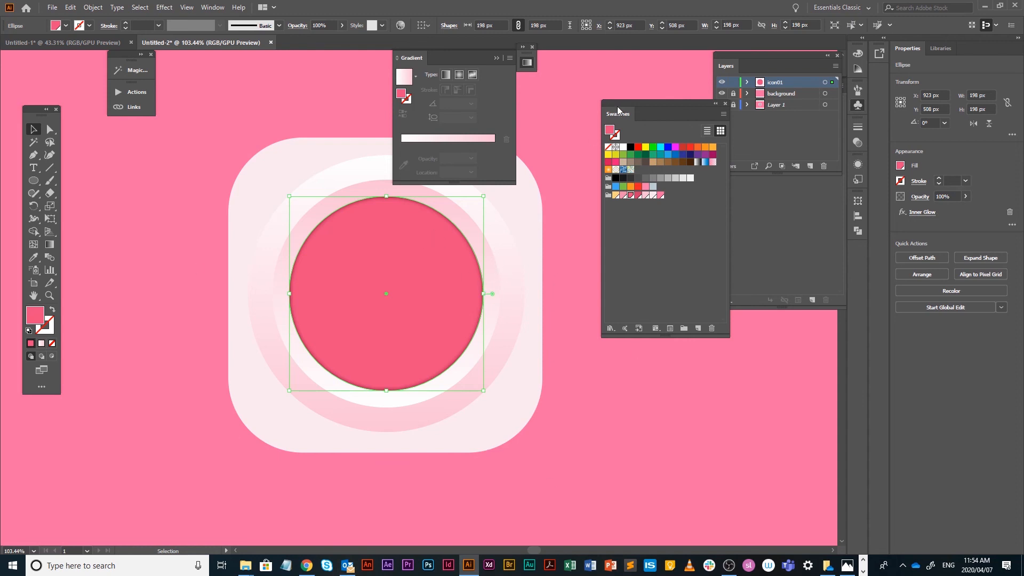
# - Reopen the circle's Inner Glow settings from its appearance and set the blur to 10 px and the opacity to 100%
pyautogui.moveTo(651, 102); pyautogui.dragTo(635, 56)
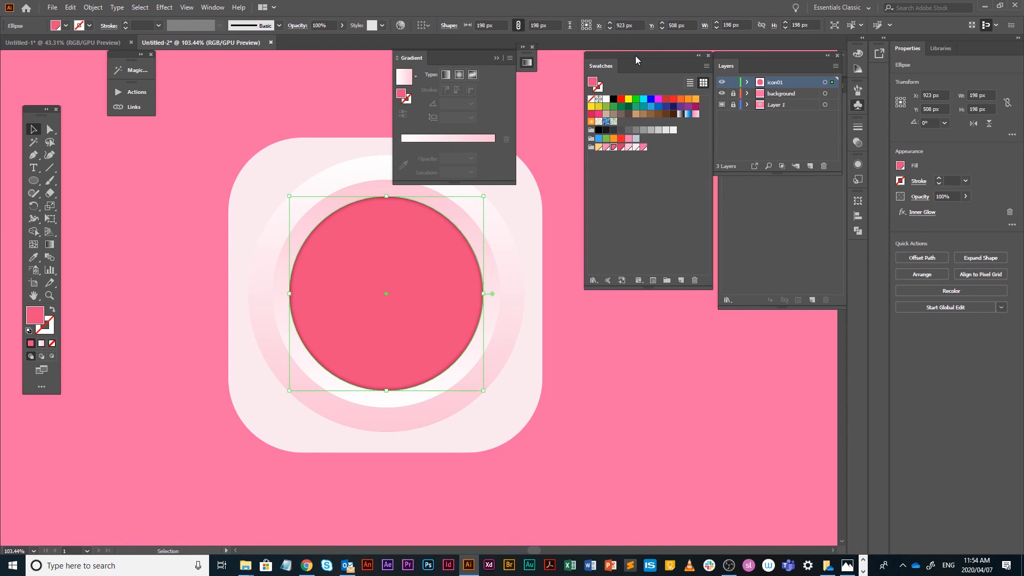
pyautogui.click(857, 165)
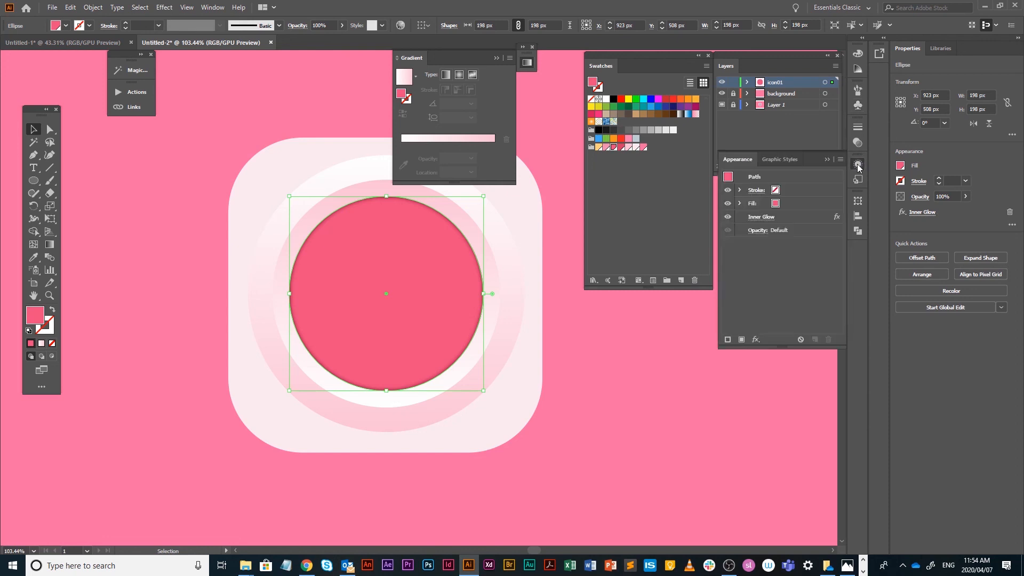
pyautogui.click(761, 217)
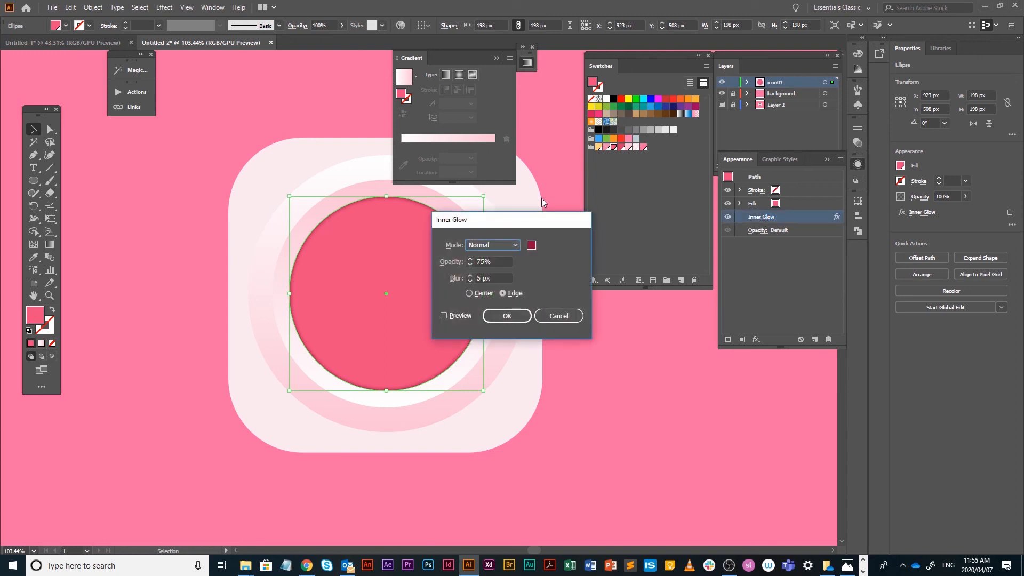
pyautogui.moveTo(532, 218); pyautogui.dragTo(591, 142)
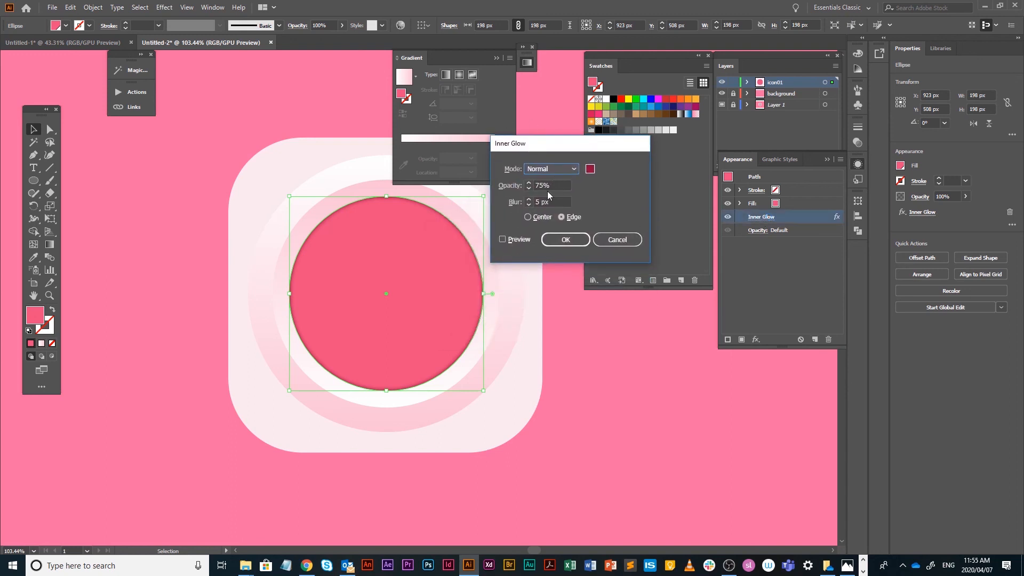
pyautogui.click(557, 202)
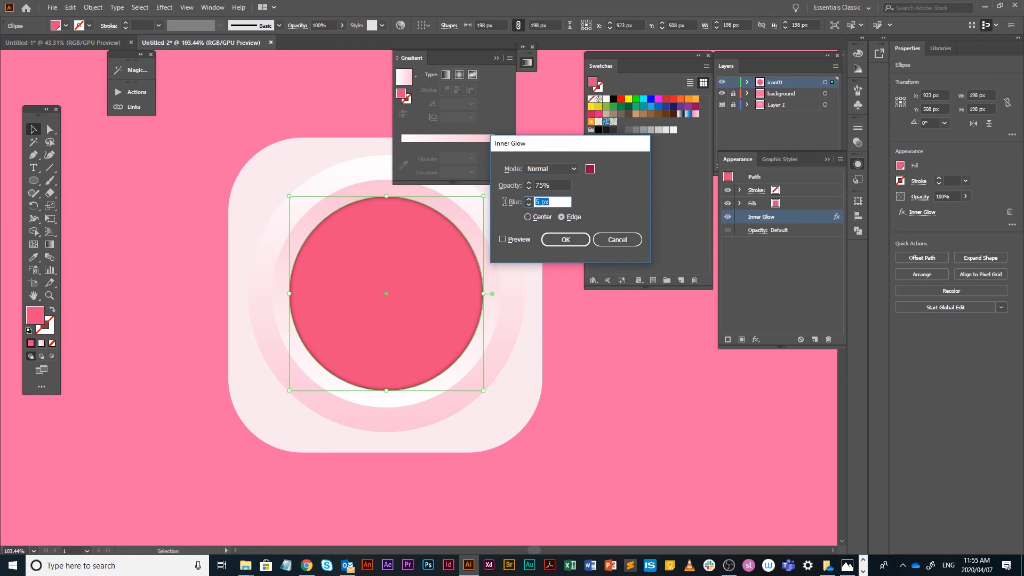
pyautogui.write('10')
pyautogui.click(560, 185)
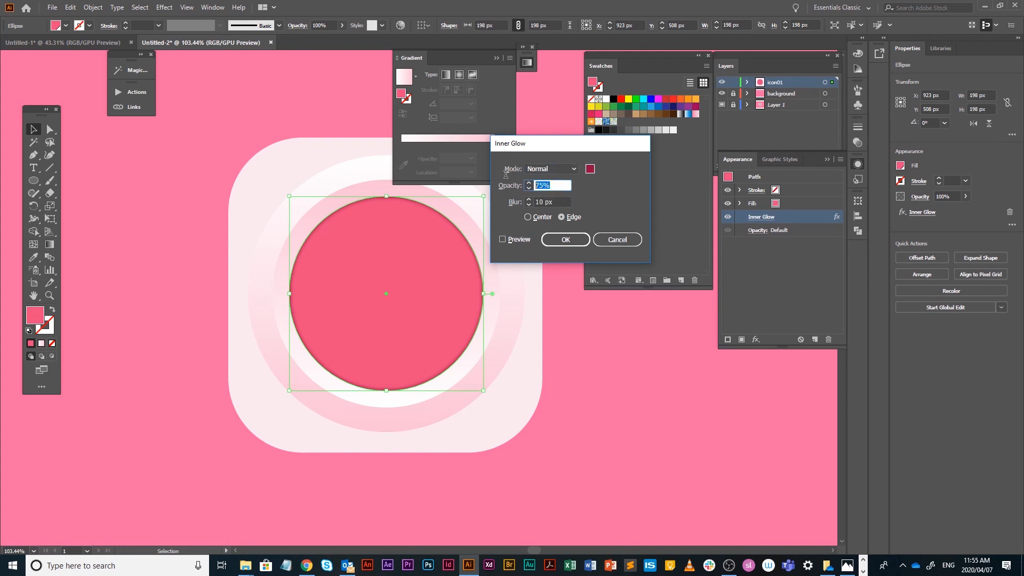
pyautogui.write('100')
# - Compare the Center and Edge glow options, set the inner glow's blur to 25 px and choose Edge
pyautogui.doubleClick(546, 202)
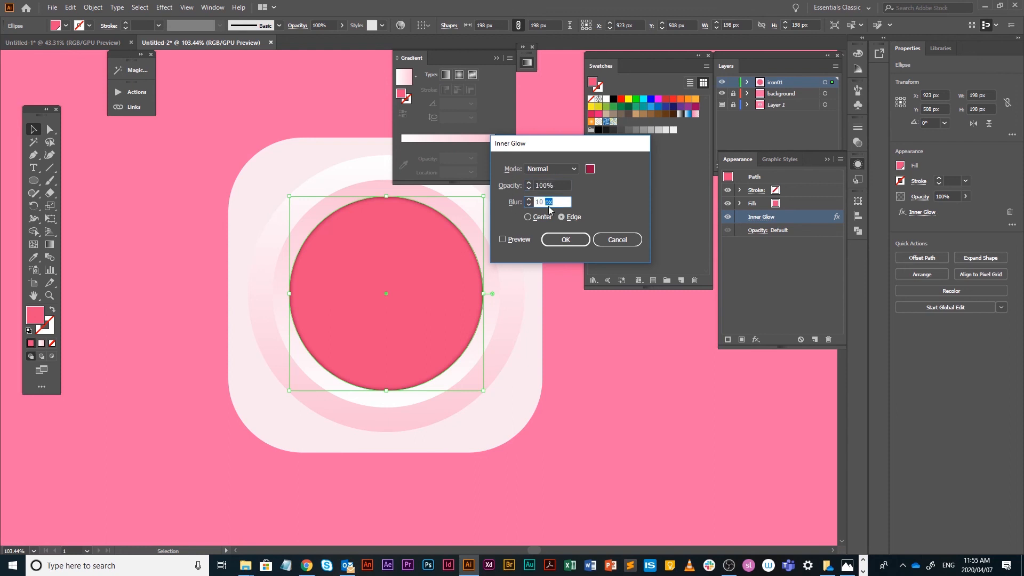
pyautogui.click(550, 218)
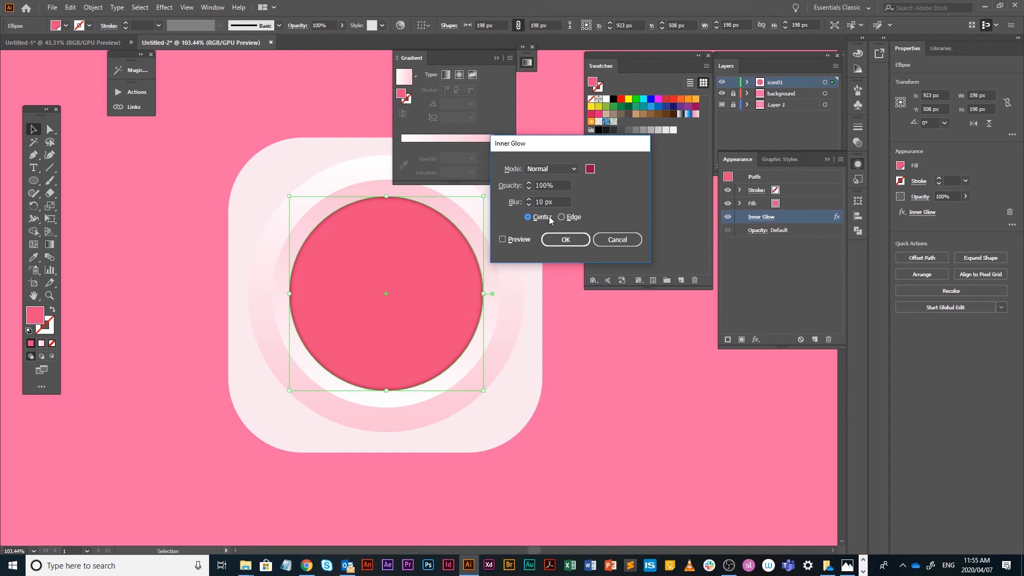
pyautogui.click(571, 219)
pyautogui.click(545, 219)
pyautogui.click(563, 202)
pyautogui.moveTo(563, 201); pyautogui.dragTo(511, 197)
pyautogui.write('25')
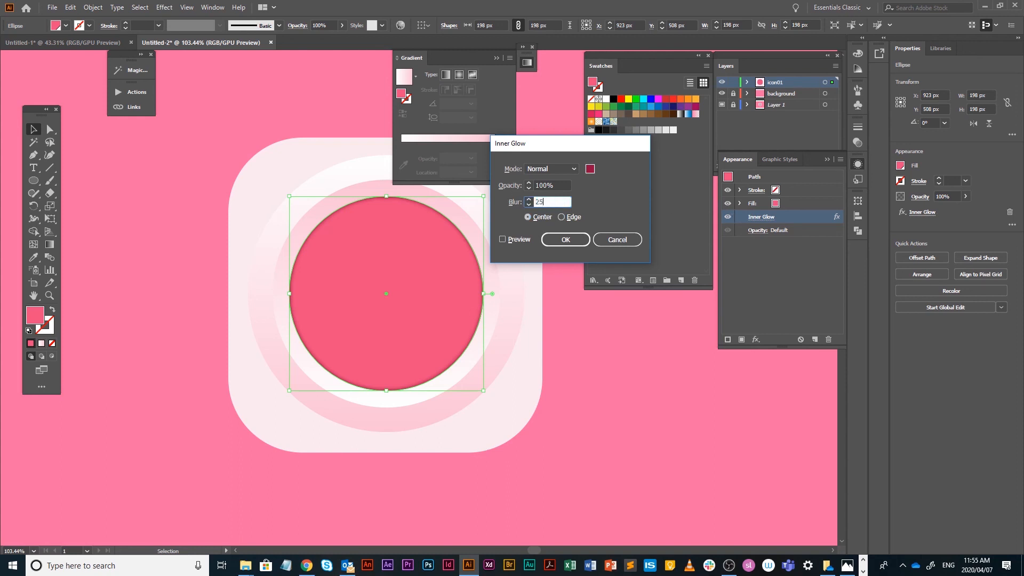
pyautogui.click(574, 217)
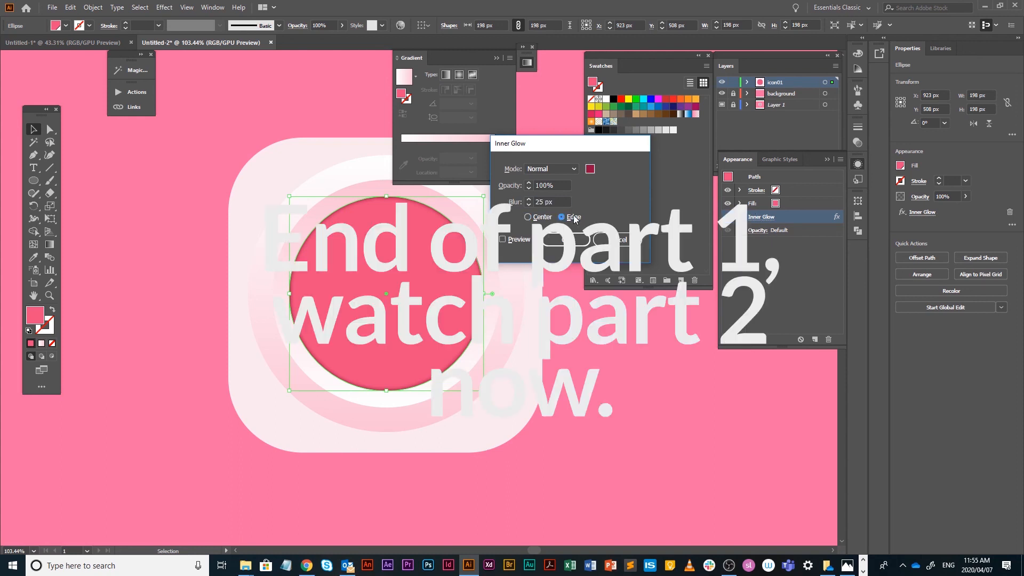